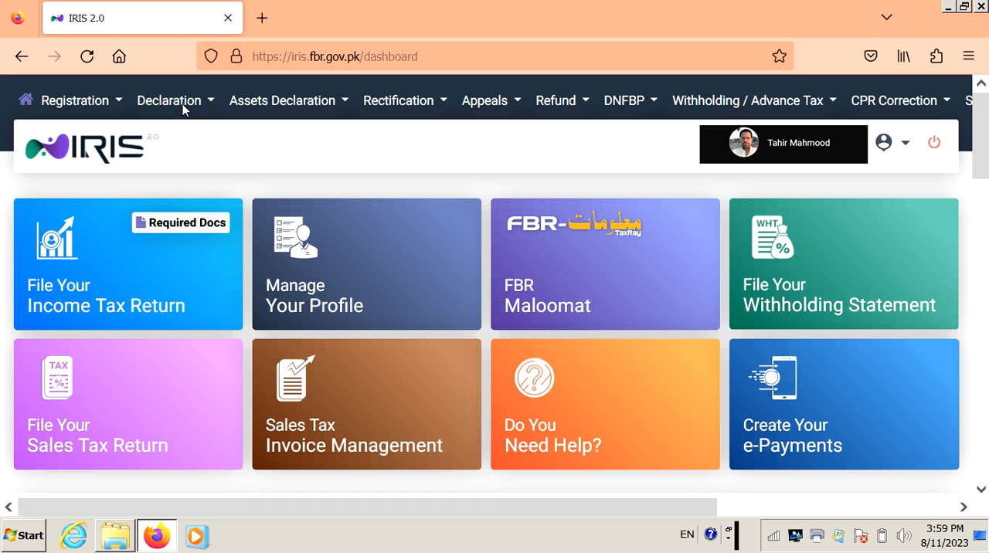
# Switch to the IRIS 2.0 window in Firefox and open the first Normal Return (Excluding Business) form under Returns & Statements (Original-Simplified).
pyautogui.press('Escape')
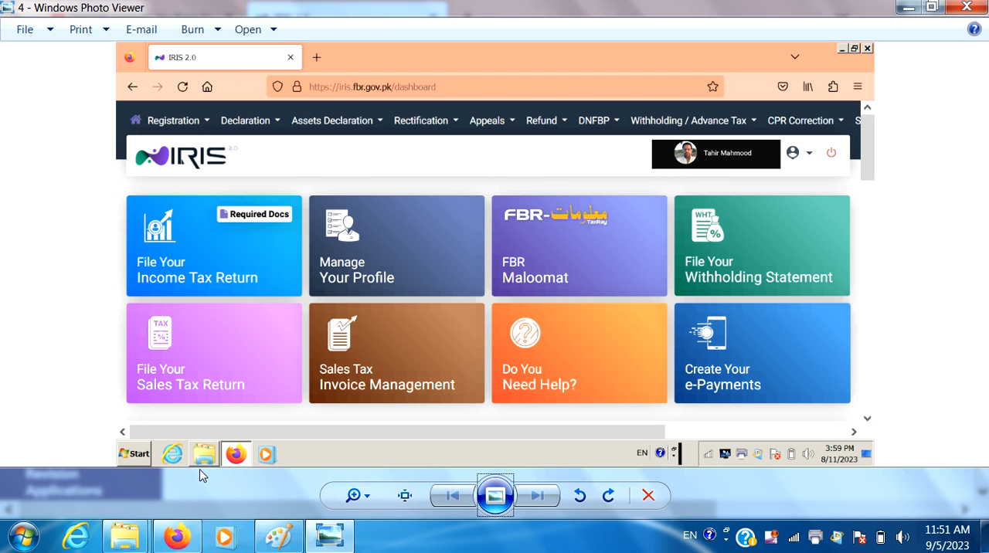
pyautogui.moveTo(190, 546)
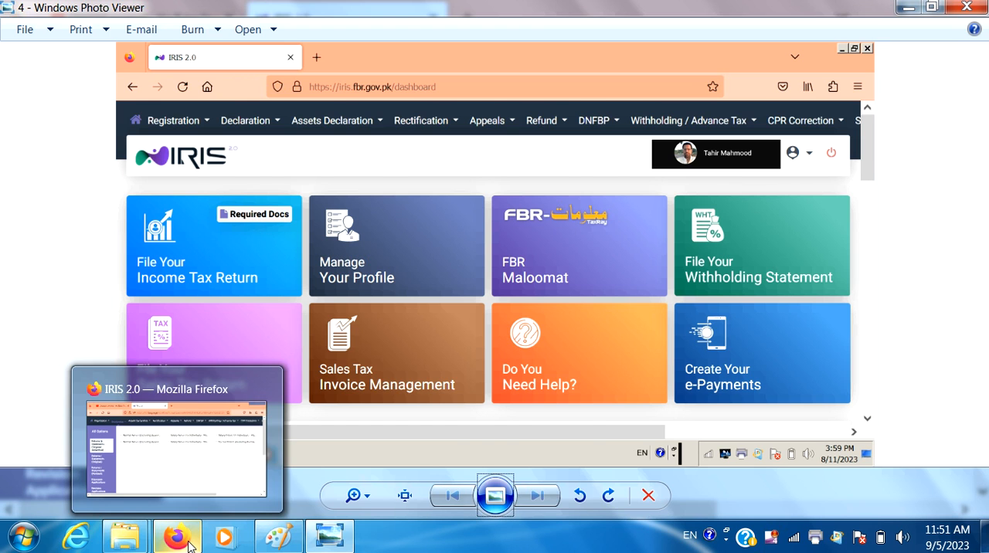
pyautogui.click(232, 417)
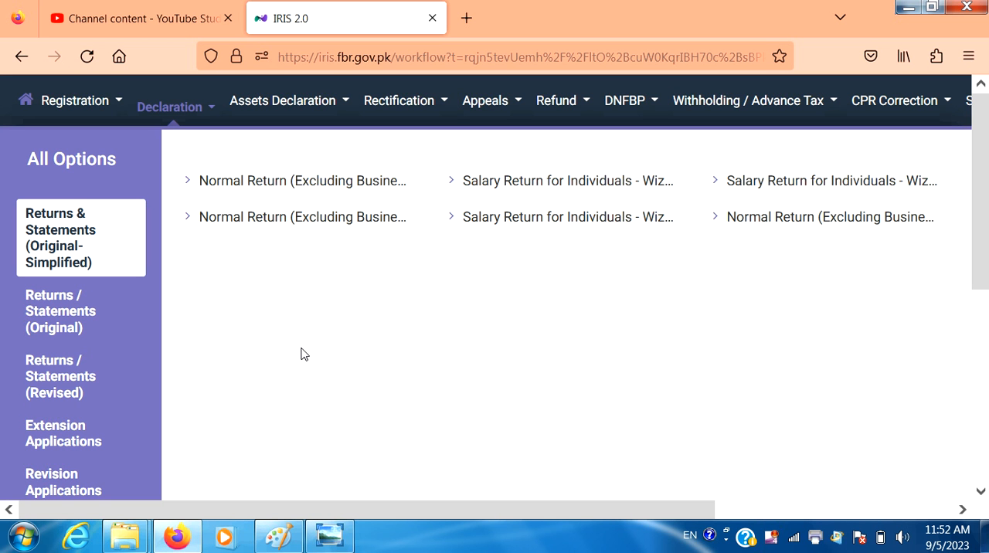
pyautogui.click(343, 192)
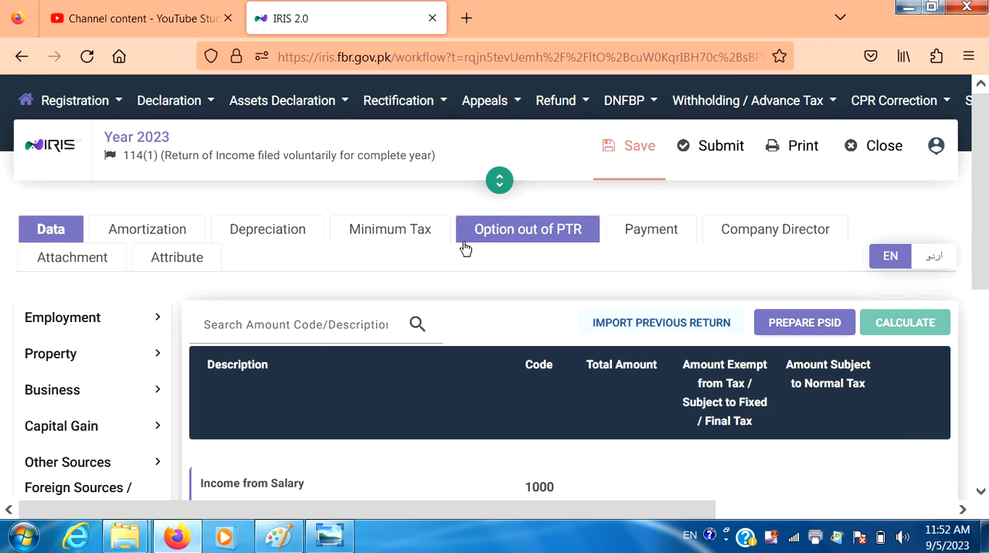
# Open the Final / Fixed / Minimum / Average / Relevant / Reduced Tax section under Tax Chargeable / Payments.
pyautogui.click(981, 493)
pyautogui.click(981, 493)
pyautogui.click(981, 493)
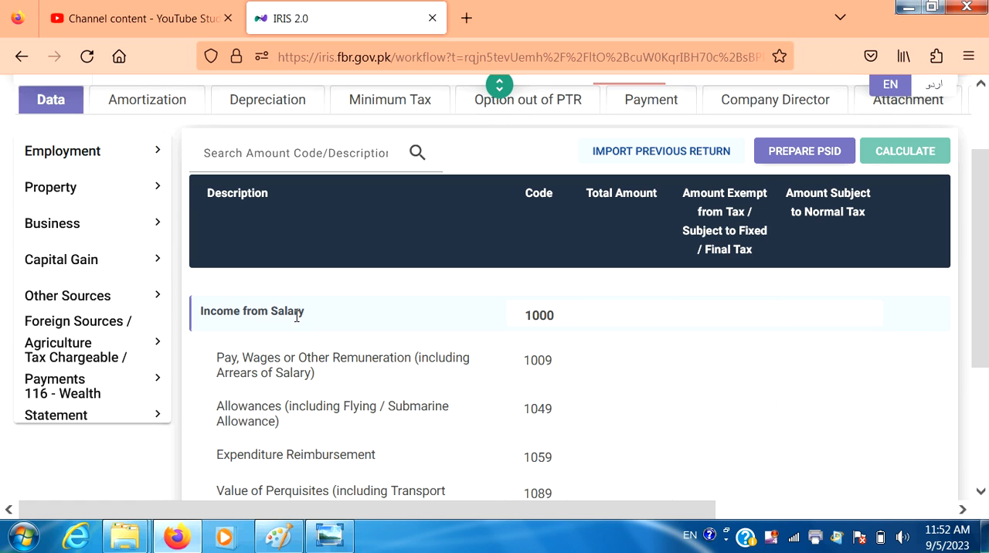
pyautogui.click(128, 375)
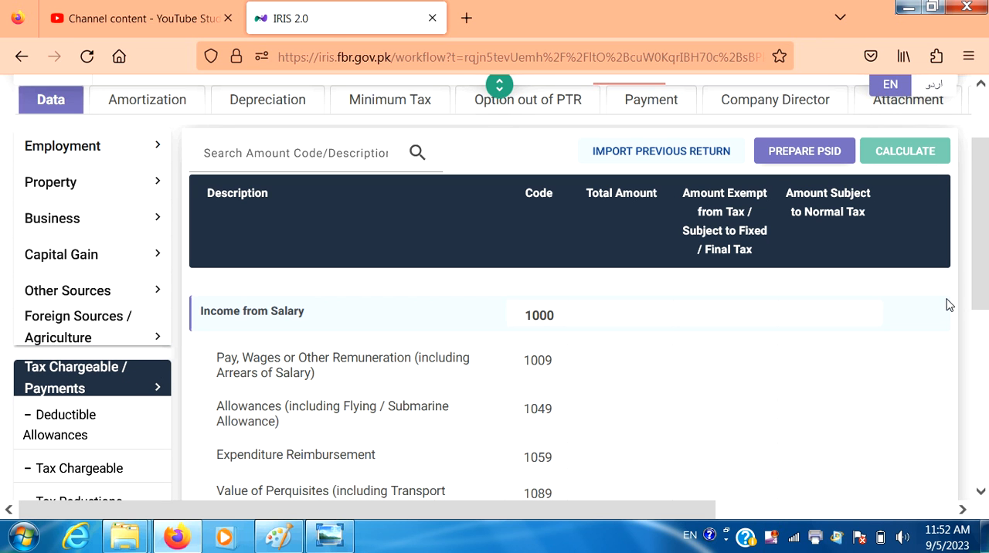
pyautogui.moveTo(986, 279); pyautogui.dragTo(987, 389)
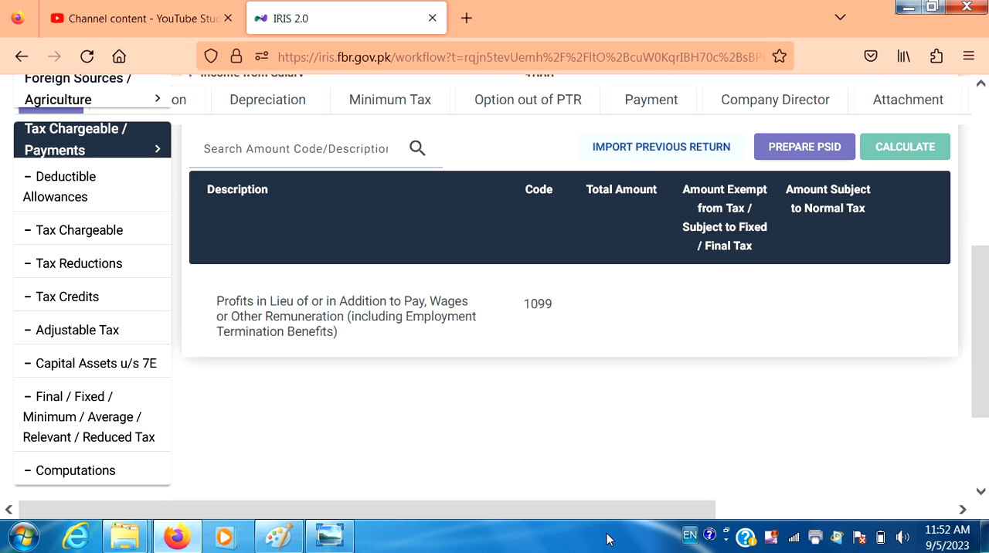
pyautogui.click(100, 421)
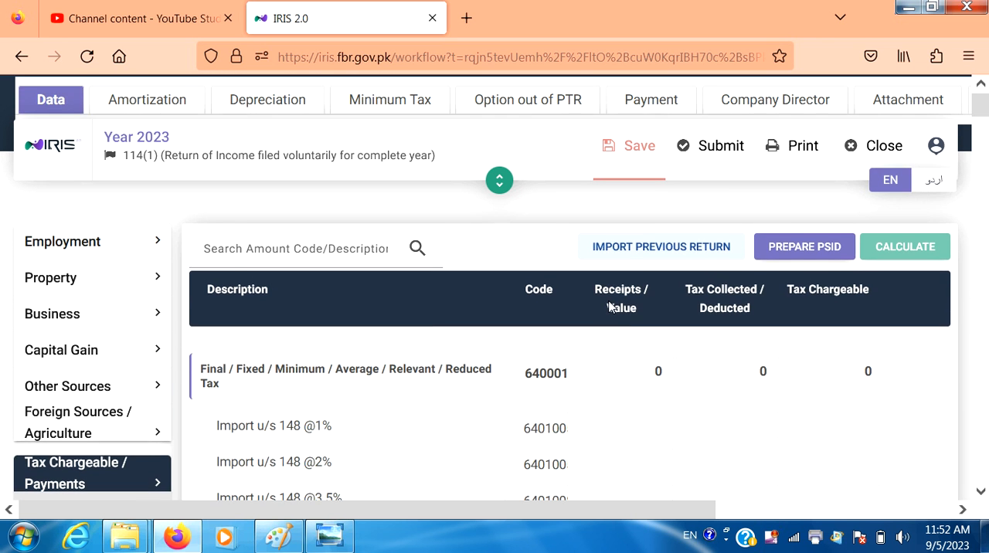
# Start a new investment entry for Profit on debt u/s 7B (amount not exceeding 5 million) and fill in the account's IBAN.
pyautogui.moveTo(984, 112); pyautogui.dragTo(981, 383)
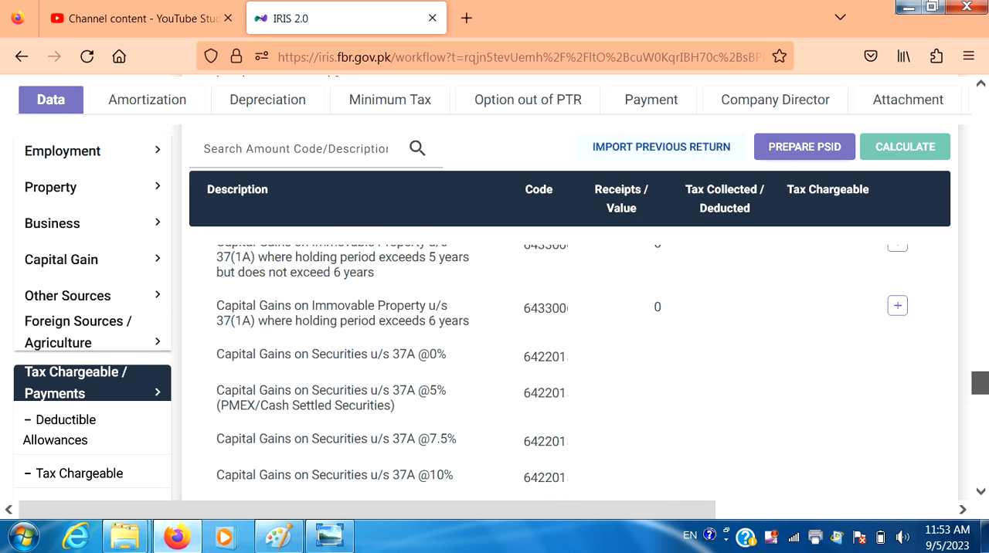
pyautogui.scroll(-4, 572, 371)
pyautogui.scroll(-7, 572, 370)
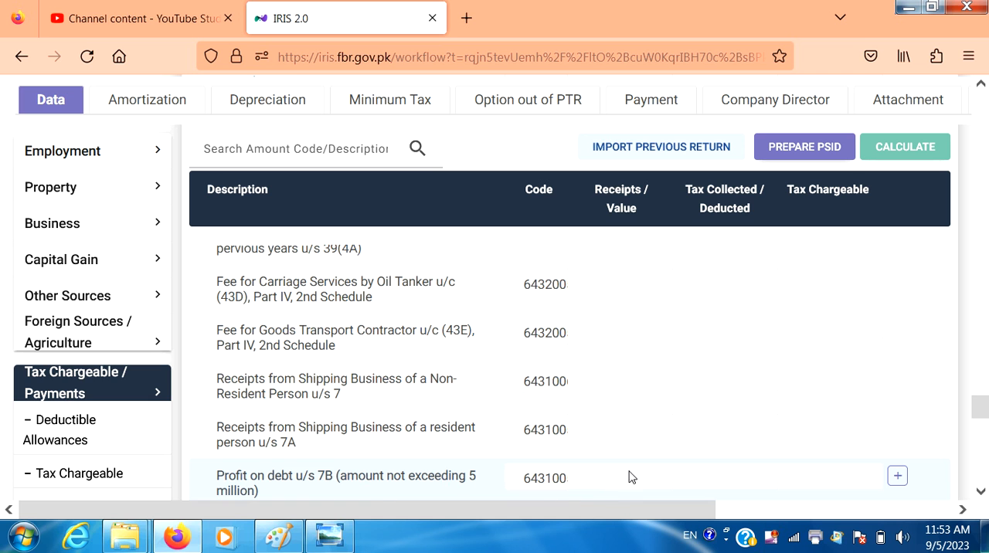
pyautogui.click(979, 492)
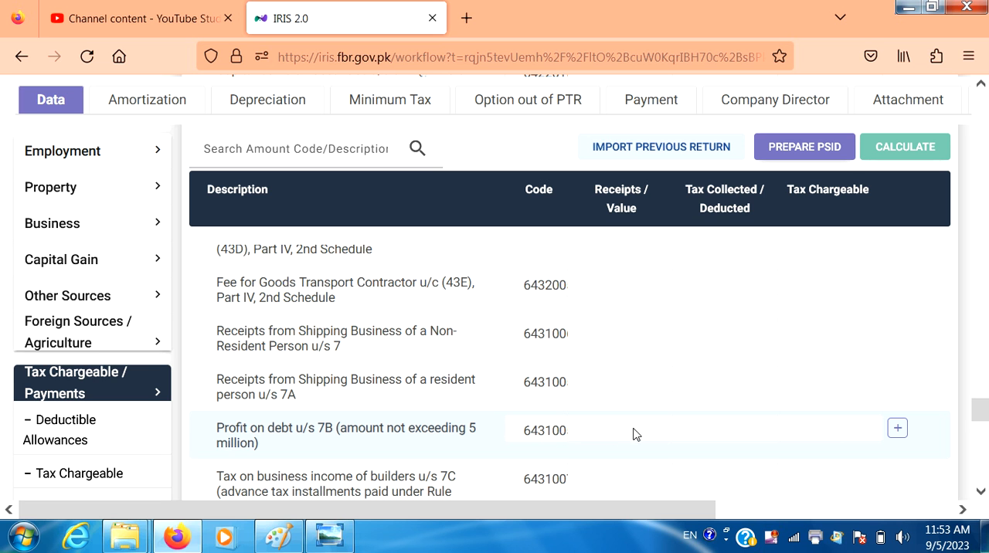
pyautogui.click(899, 429)
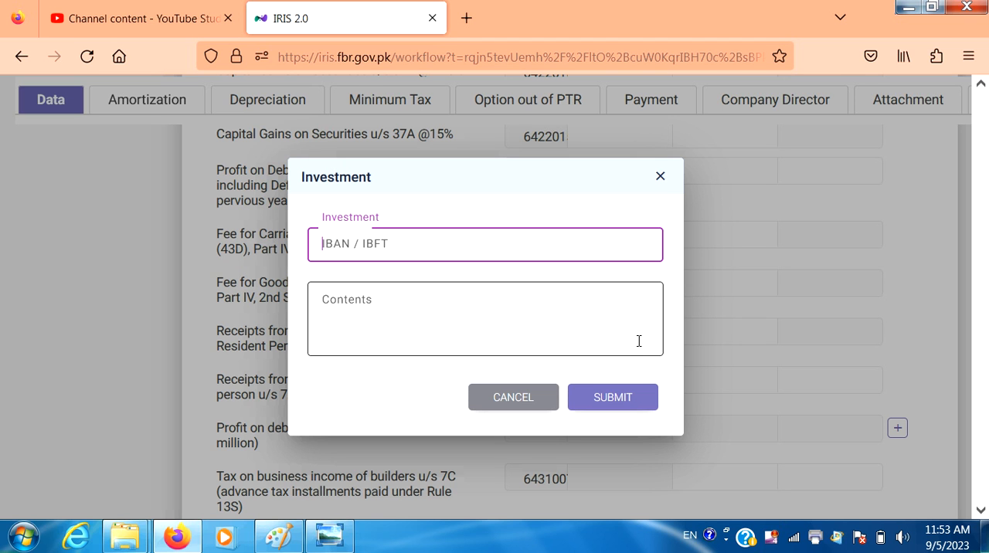
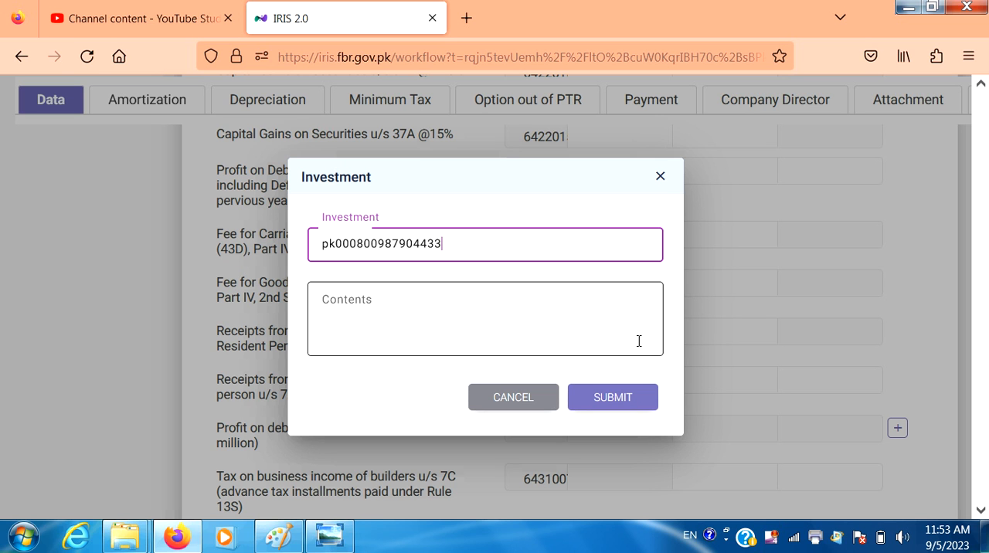
# Describe the investment's contents as "bank account, pls account HBL badian road lahore" and submit the entry.
pyautogui.click(368, 298)
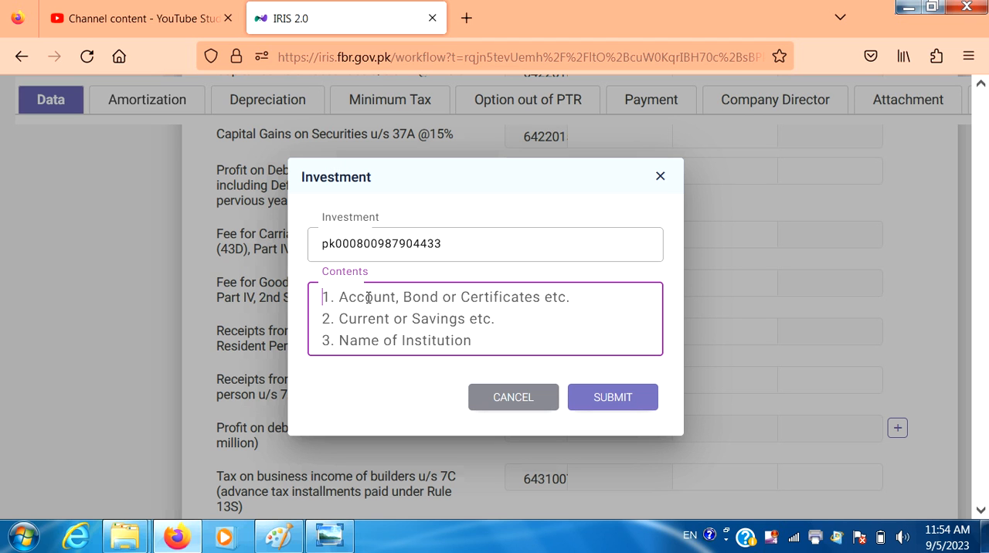
pyautogui.write('b')
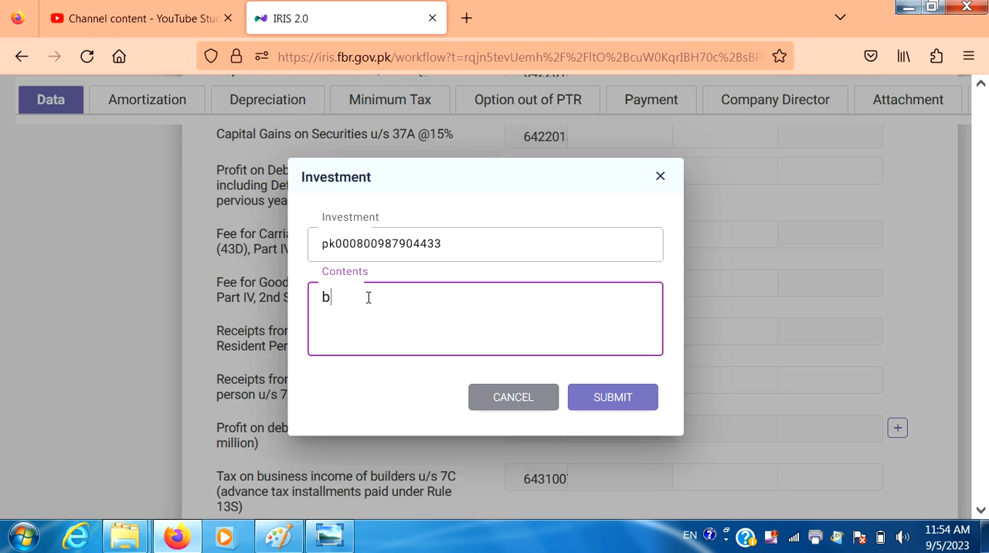
pyautogui.write('ank')
pyautogui.write(' acoo')
pyautogui.press('BackSpace')
pyautogui.press('BackSpace')
pyautogui.write('count,')
pyautogui.press('Return')
pyautogui.write('pls account')
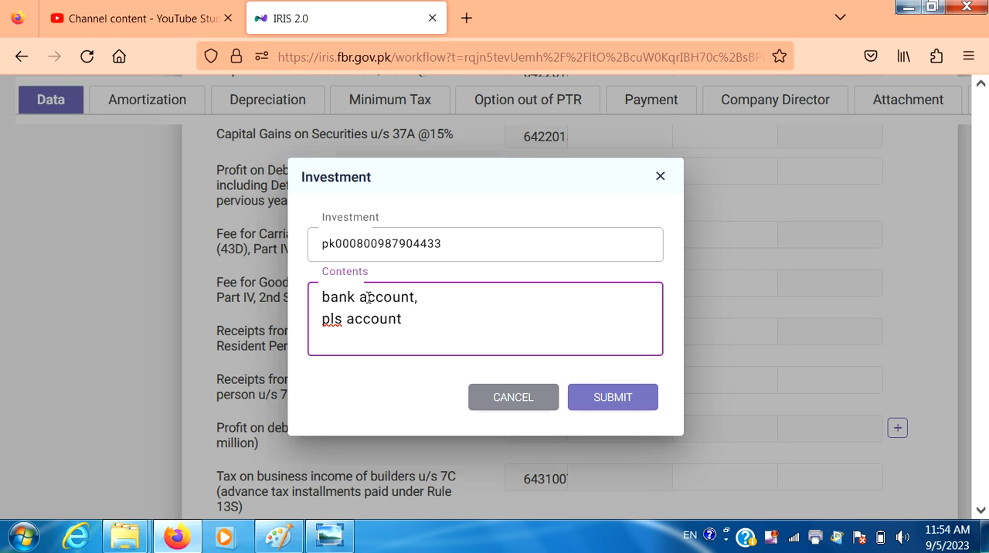
pyautogui.write('HBL badian')
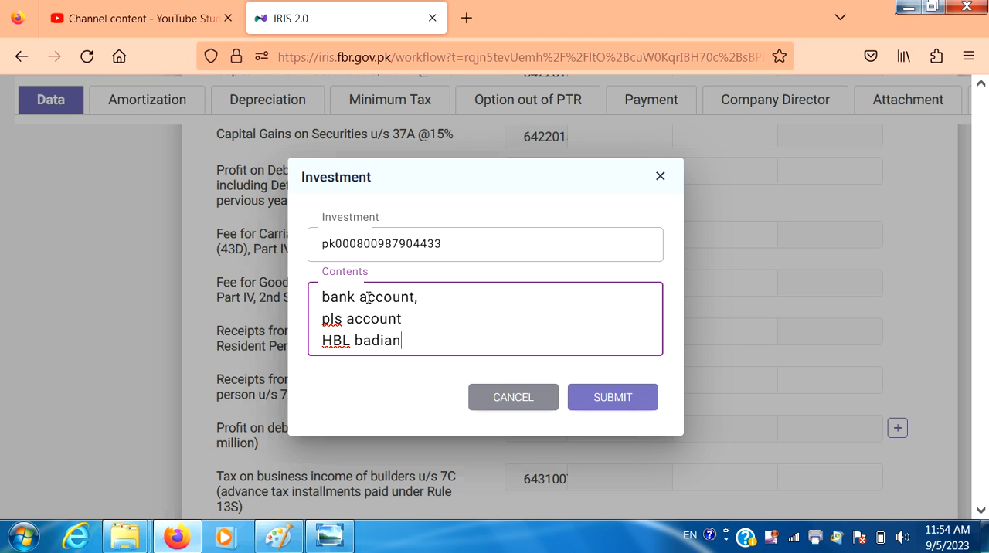
pyautogui.write(' road lahore')
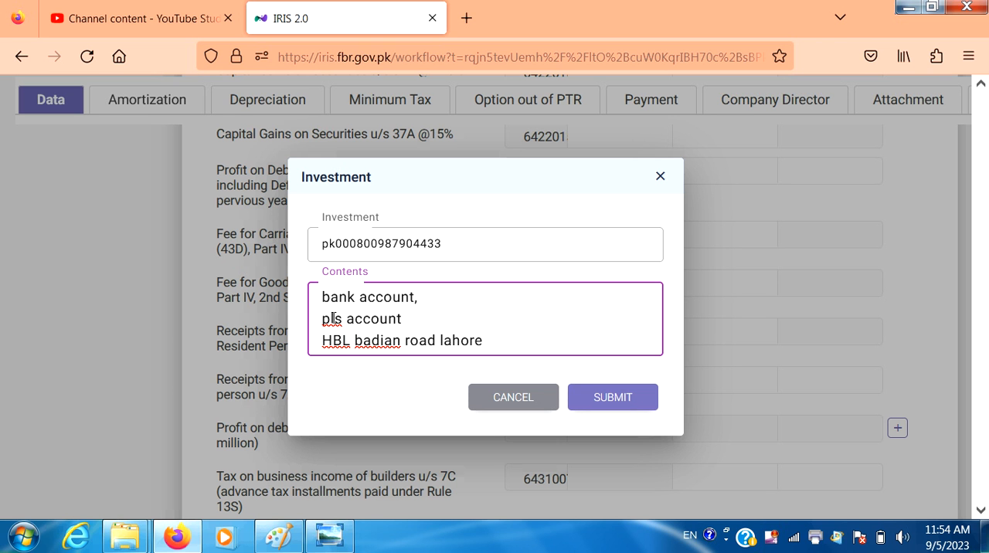
pyautogui.click(615, 398)
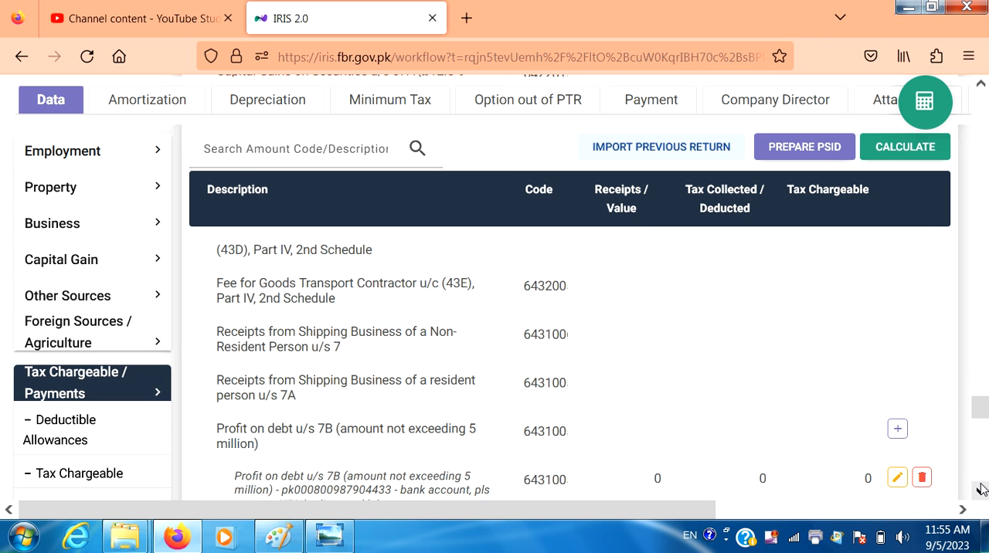
# Set the new profit-on-debt entry's receipts to 400,000 and tax collected to 60,000, and recalculate the return.
pyautogui.click(980, 488)
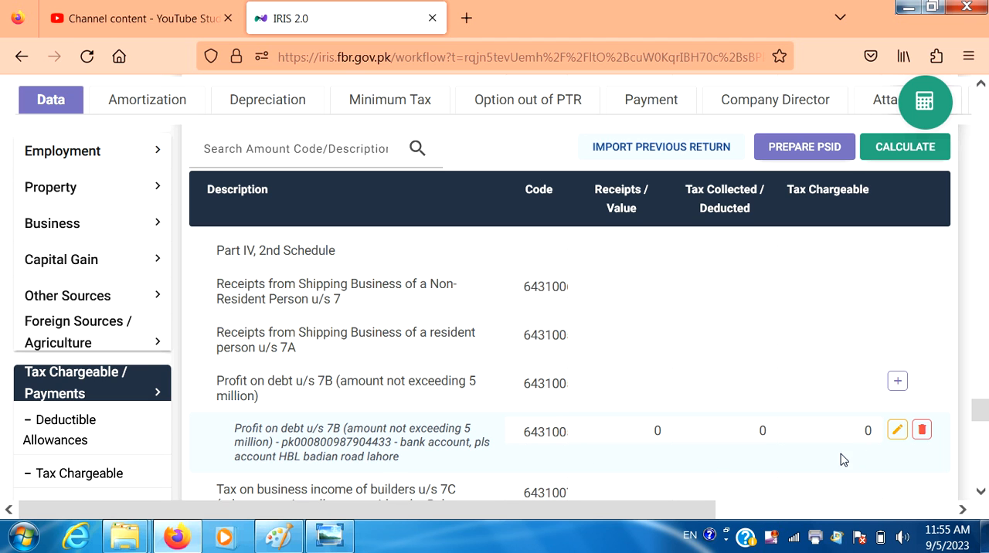
pyautogui.click(641, 425)
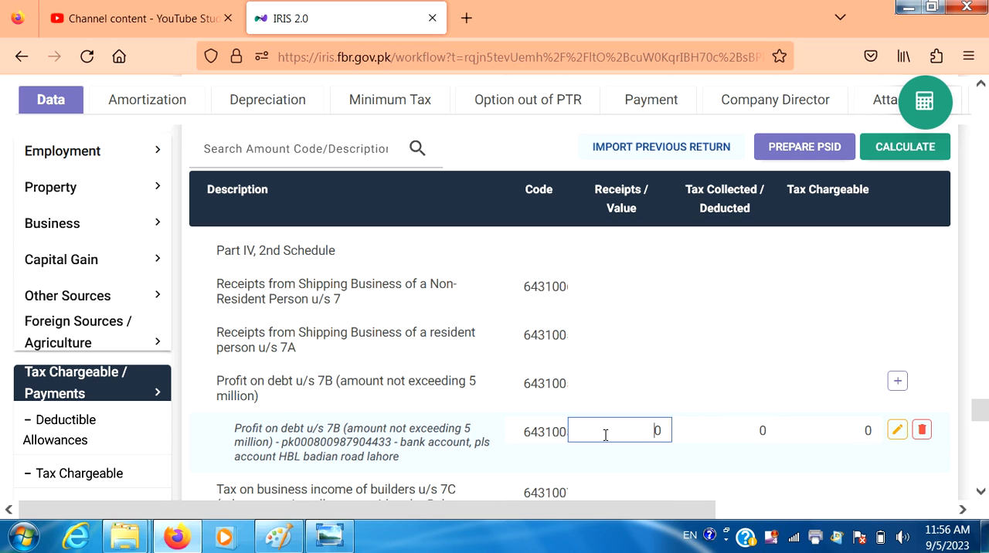
pyautogui.write('00,000')
pyautogui.click(725, 426)
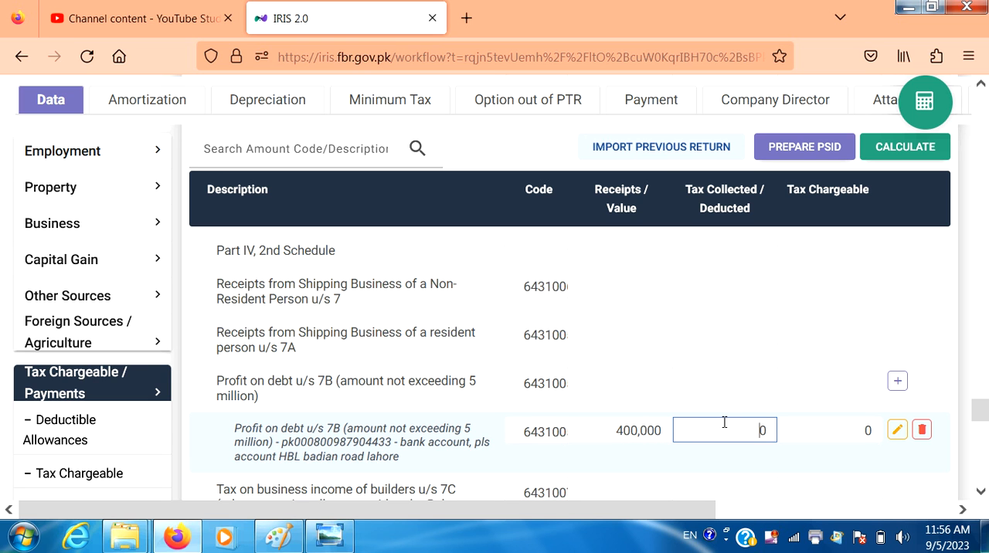
pyautogui.write('600,000')
pyautogui.click(724, 426)
pyautogui.press('Delete')
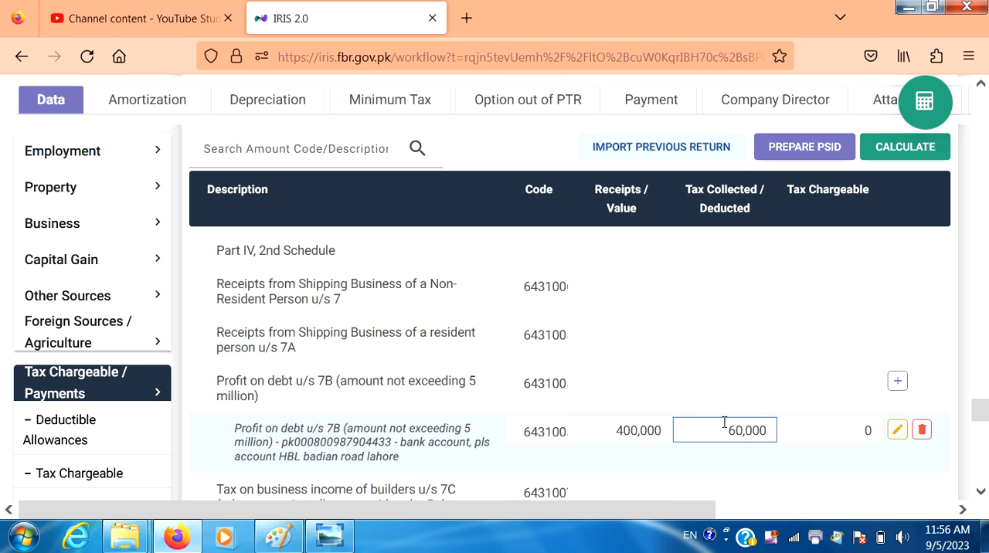
pyautogui.click(926, 149)
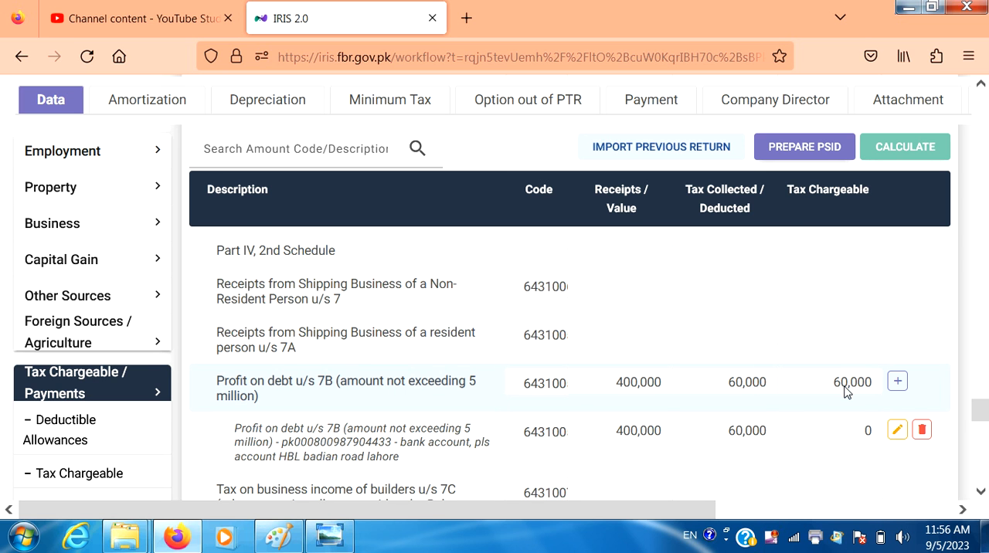
# Look through the remaining final tax rows and examine the income tax amounts in the Computations section.
pyautogui.click(980, 493)
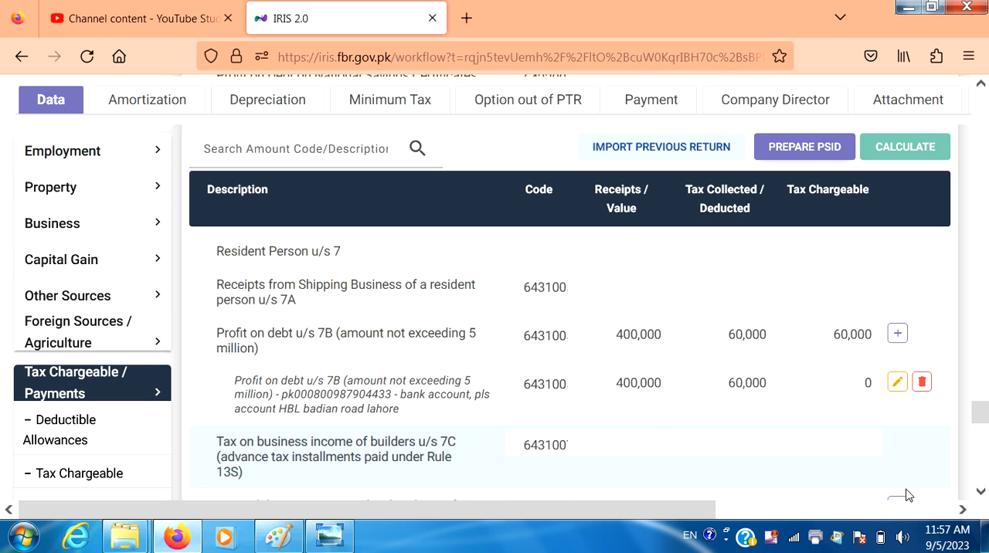
pyautogui.click(980, 492)
pyautogui.click(980, 491)
pyautogui.click(980, 491)
pyautogui.click(980, 492)
pyautogui.click(980, 492)
pyautogui.click(980, 492)
pyautogui.click(979, 492)
pyautogui.click(980, 492)
pyautogui.click(980, 492)
pyautogui.click(979, 492)
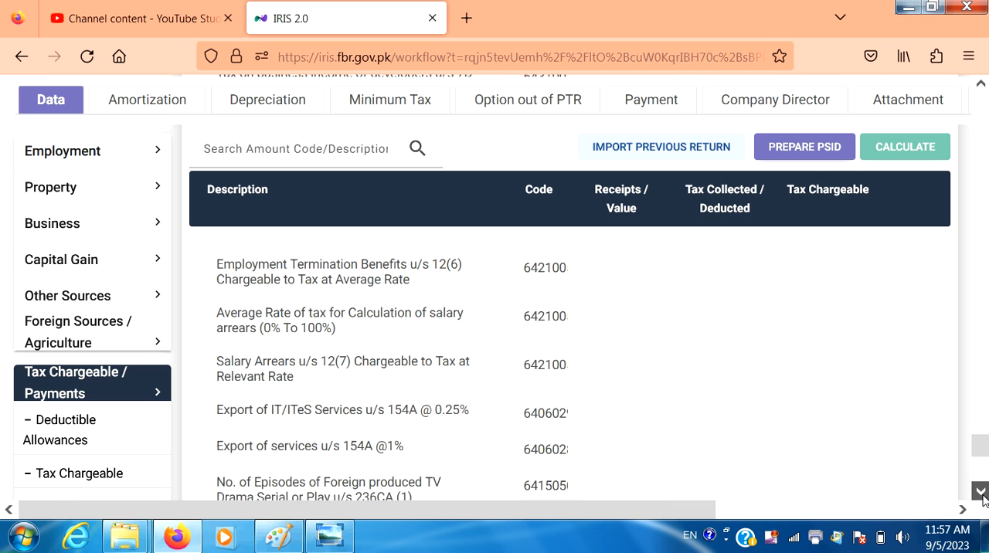
pyautogui.click(981, 494)
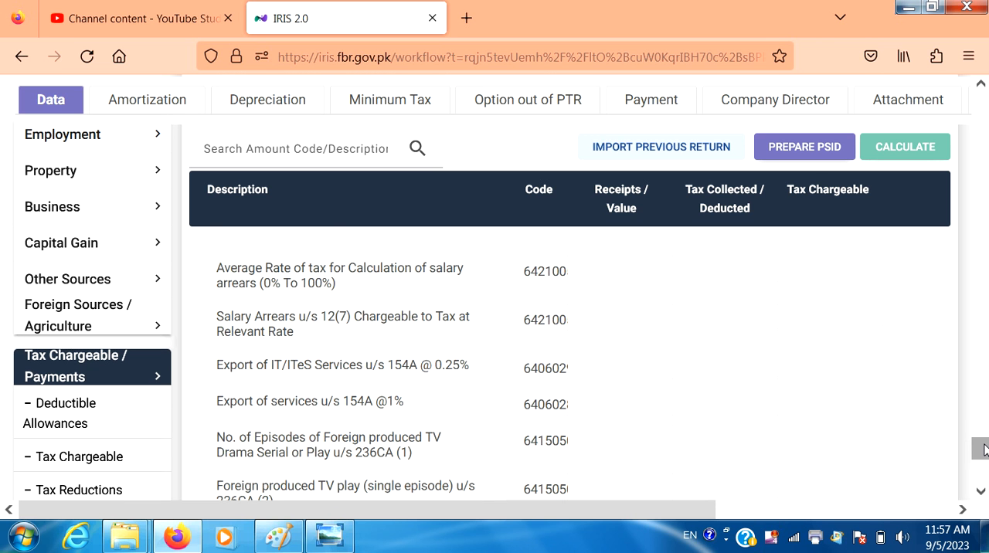
pyautogui.moveTo(981, 449); pyautogui.dragTo(981, 471)
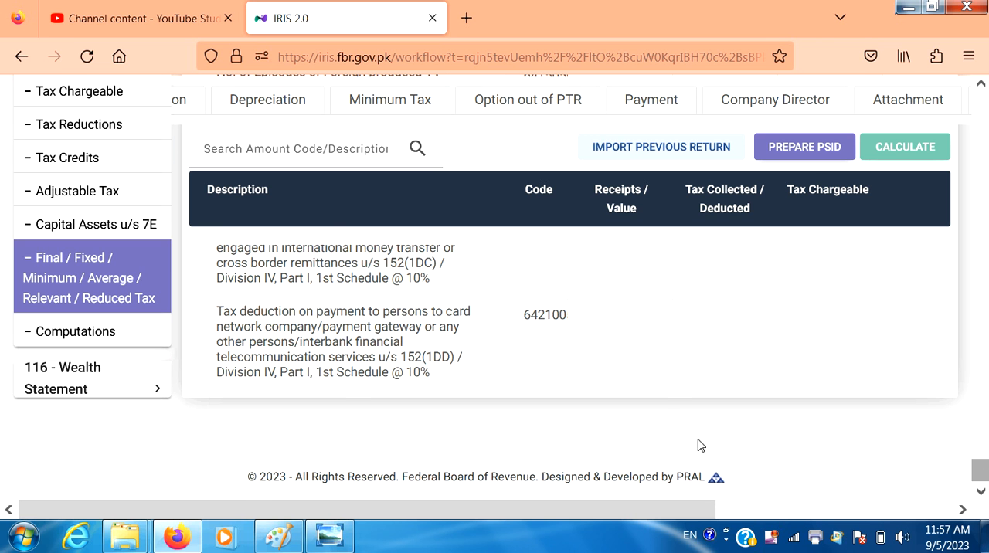
pyautogui.click(68, 332)
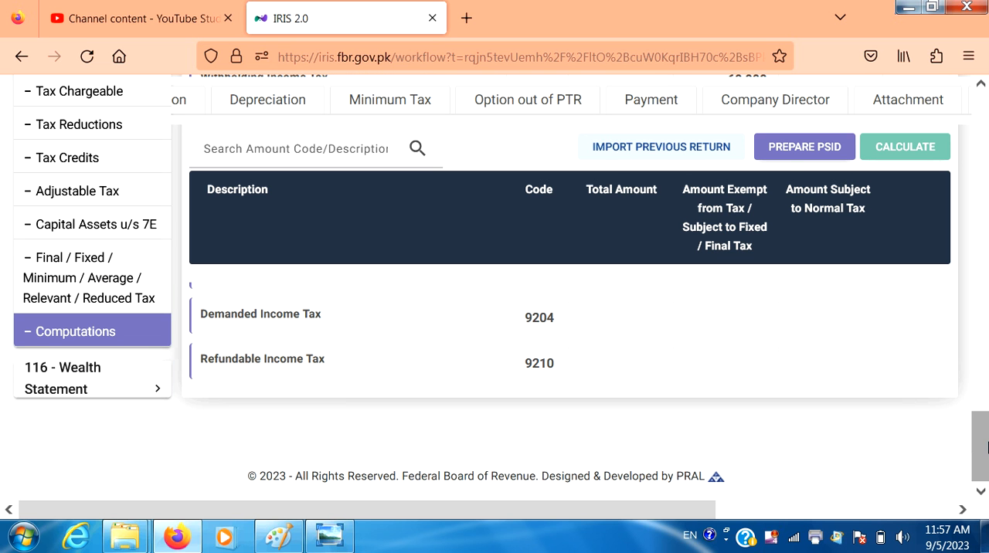
pyautogui.moveTo(986, 449); pyautogui.dragTo(986, 432)
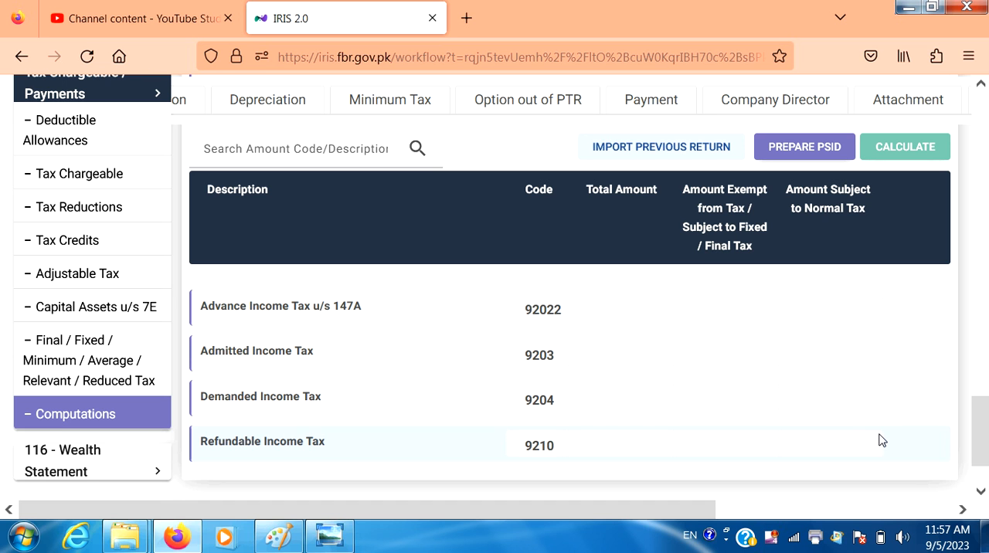
pyautogui.click(980, 493)
pyautogui.click(979, 493)
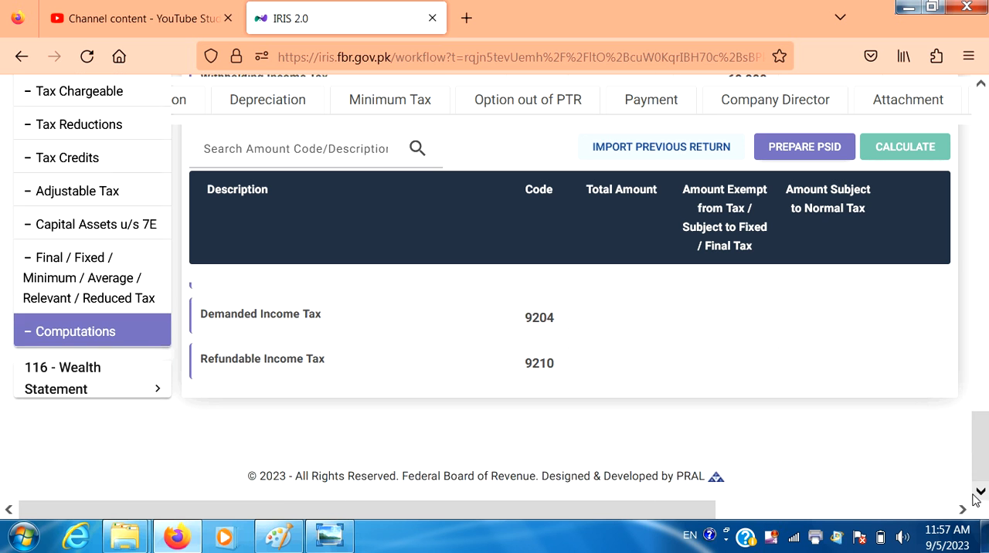
# Open the Personal Expenses section of the 116 - Wealth Statement and show its first rows.
pyautogui.click(138, 384)
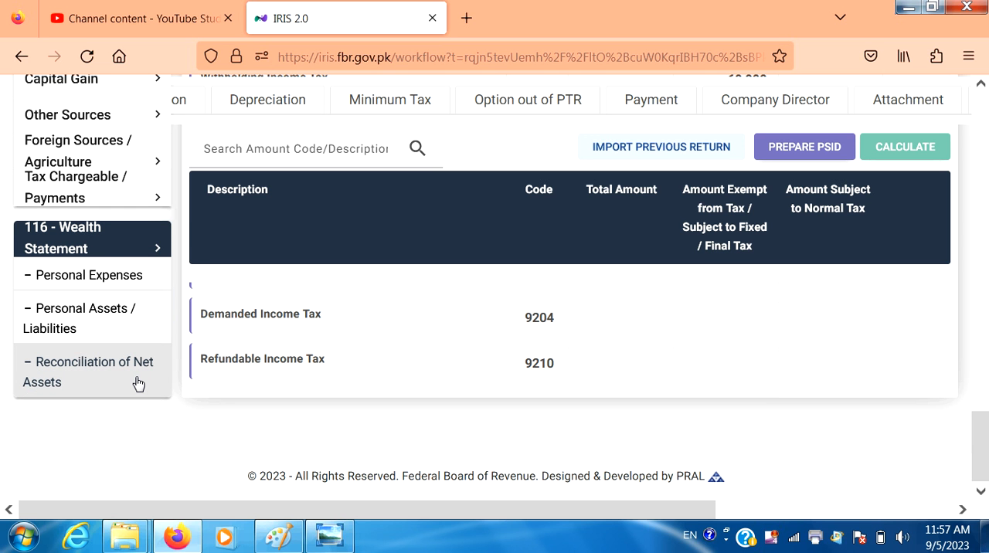
pyautogui.click(113, 276)
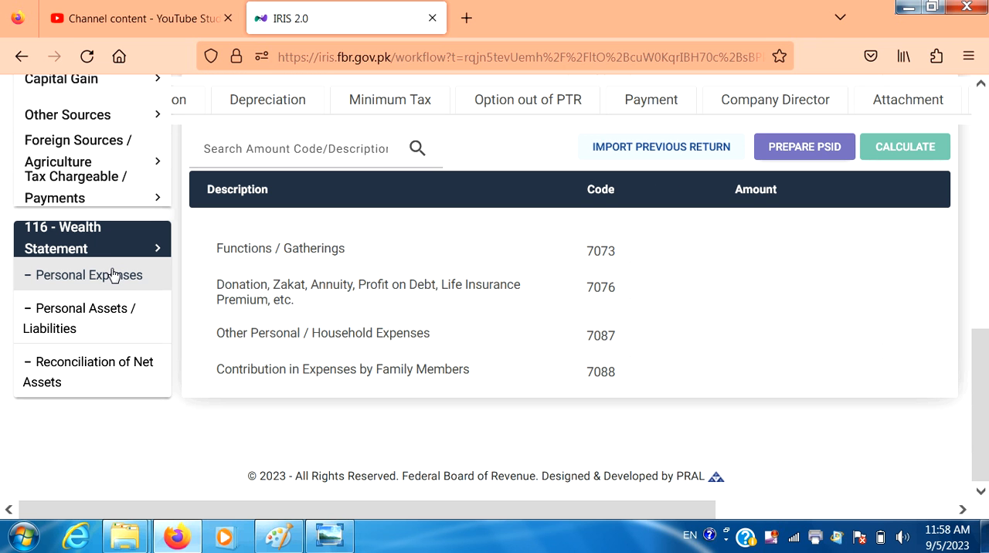
pyautogui.scroll(5, 114, 278)
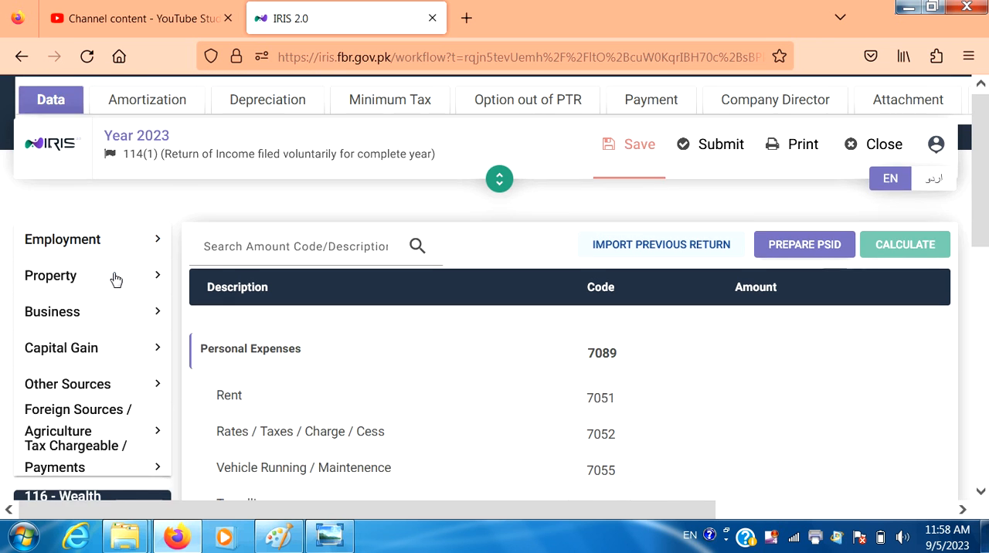
pyautogui.scroll(2, 357, 339)
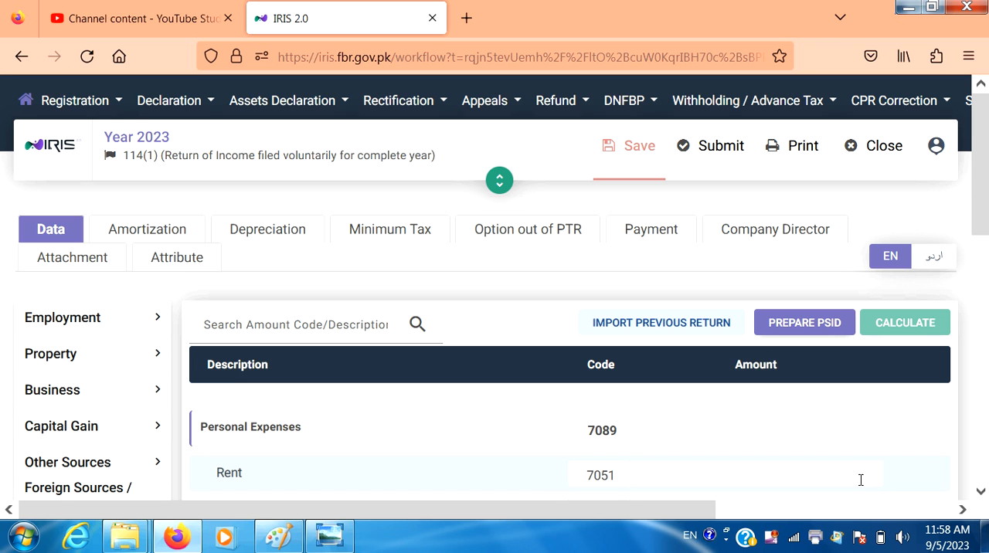
# Set the Rates / Taxes / Charge / Cess amount to 60,000 in Personal Expenses and recalculate the return.
pyautogui.click(981, 491)
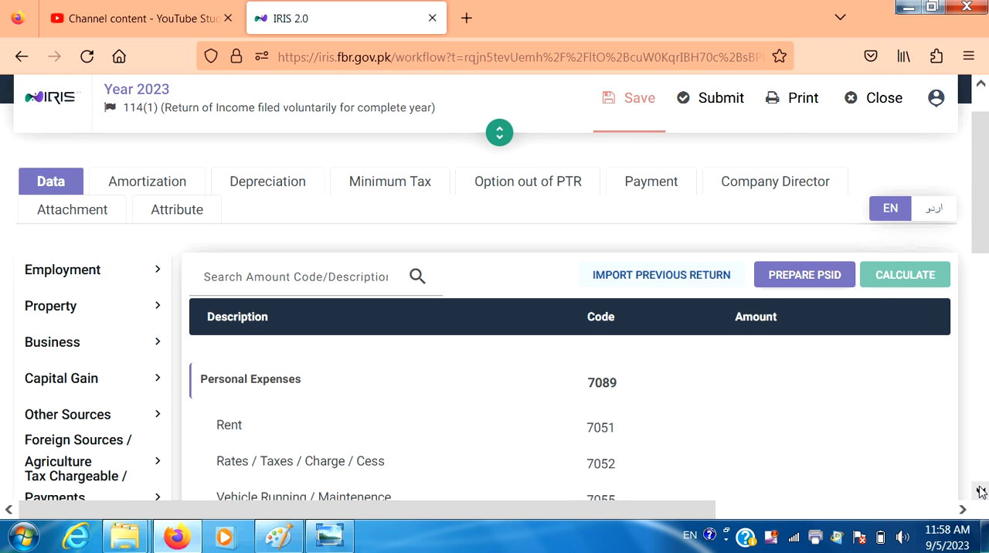
pyautogui.click(981, 493)
pyautogui.click(980, 492)
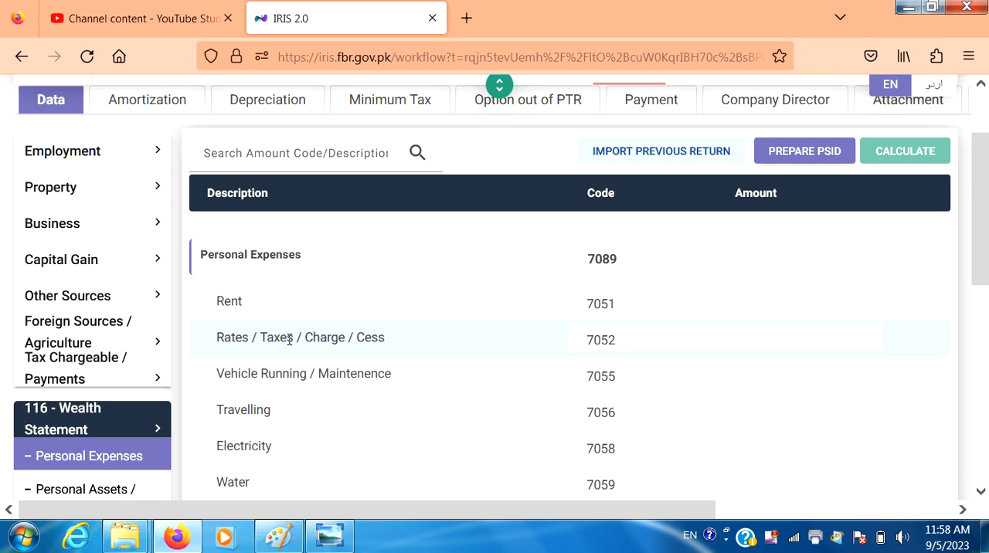
pyautogui.click(748, 341)
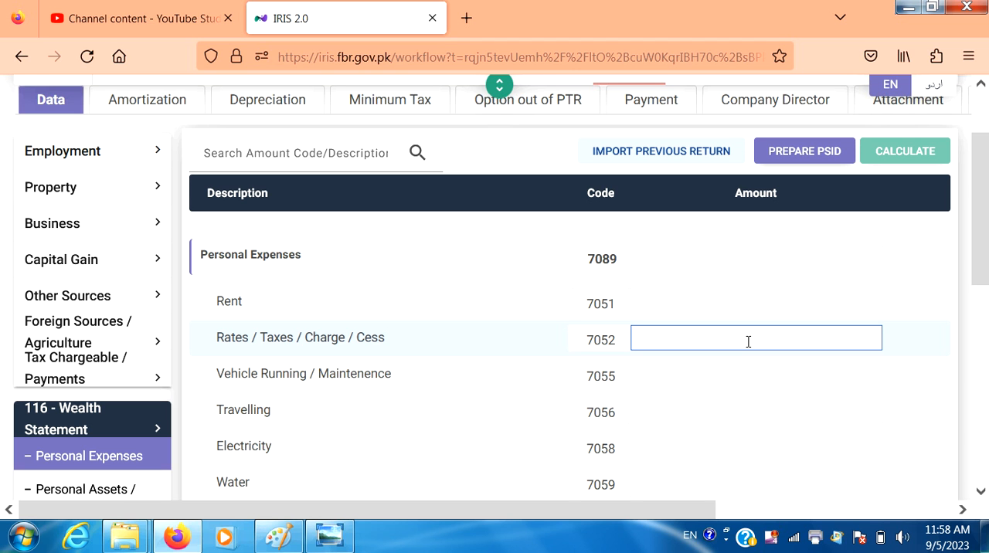
pyautogui.write('60')
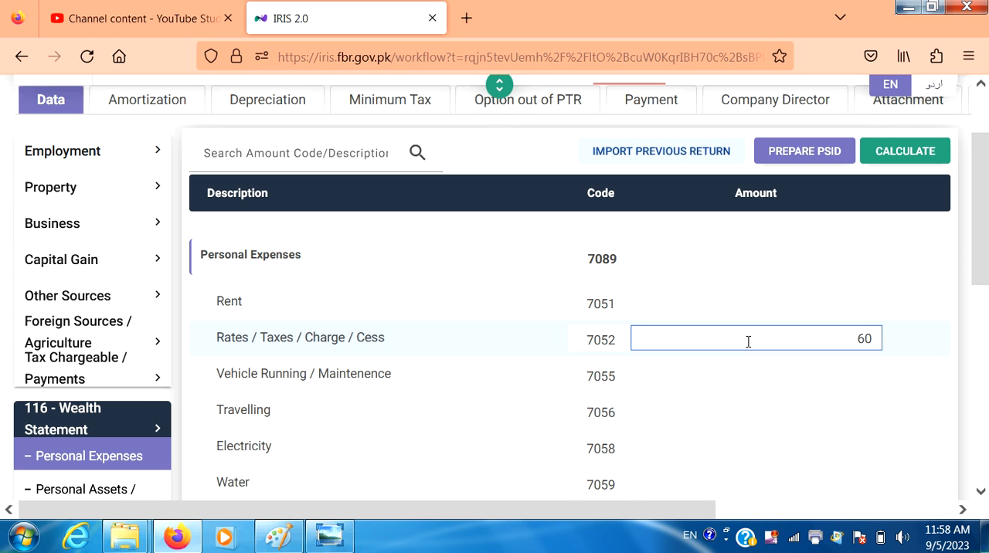
pyautogui.write(',000')
pyautogui.click(927, 154)
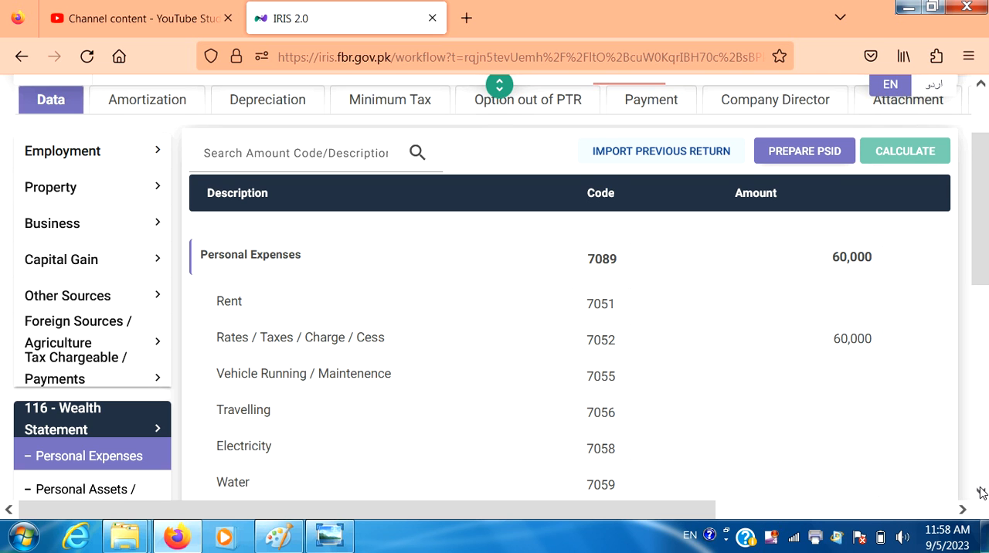
# Look through the remaining expense rows in Personal Expenses, down to Contribution in Expenses by Family Members.
pyautogui.scroll(-3, 982, 490)
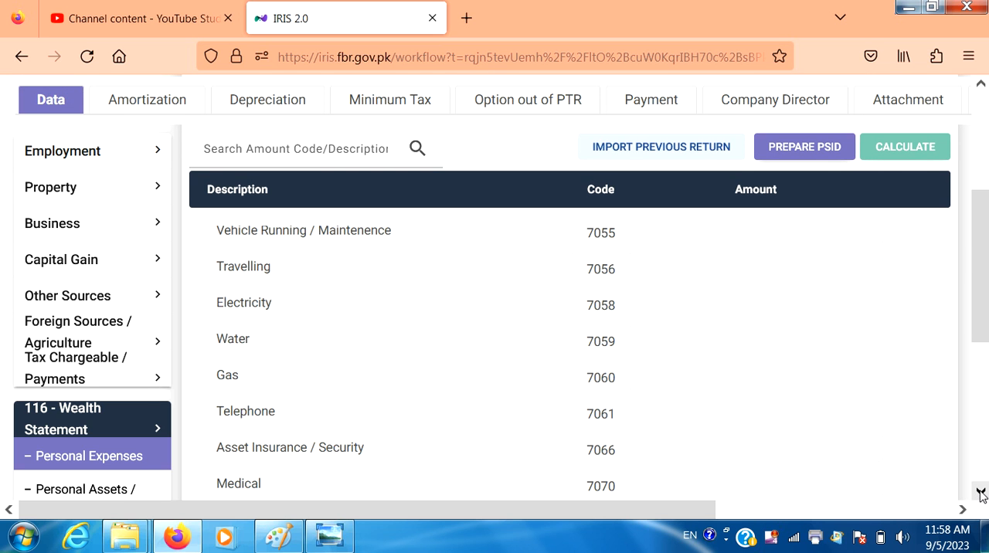
pyautogui.click(981, 493)
pyautogui.click(980, 493)
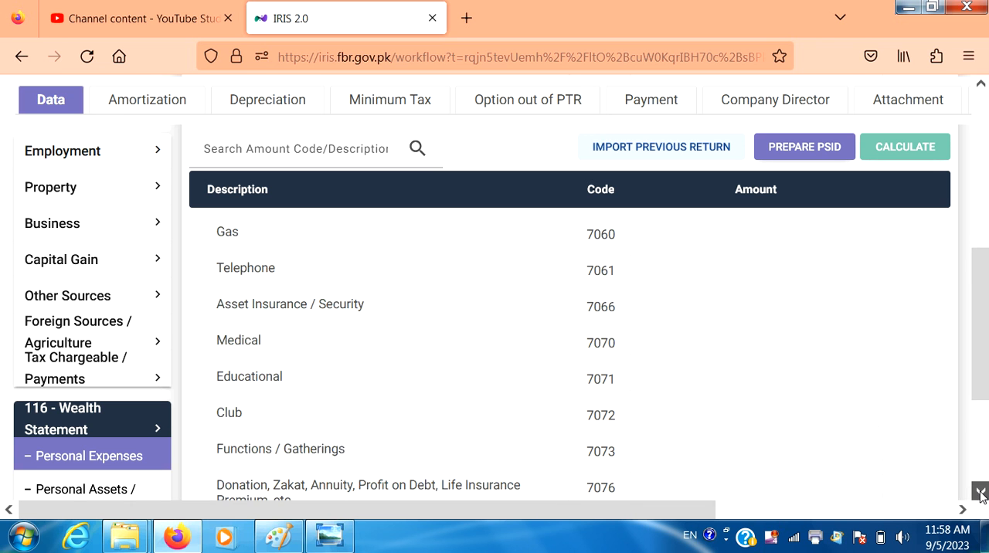
pyautogui.click(980, 494)
pyautogui.click(980, 493)
pyautogui.click(980, 493)
pyautogui.click(980, 493)
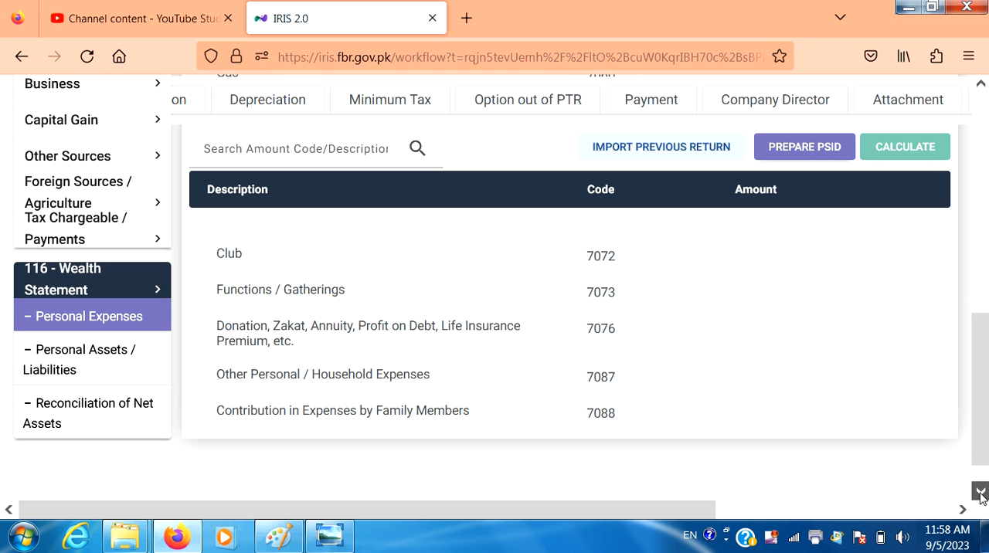
pyautogui.click(980, 493)
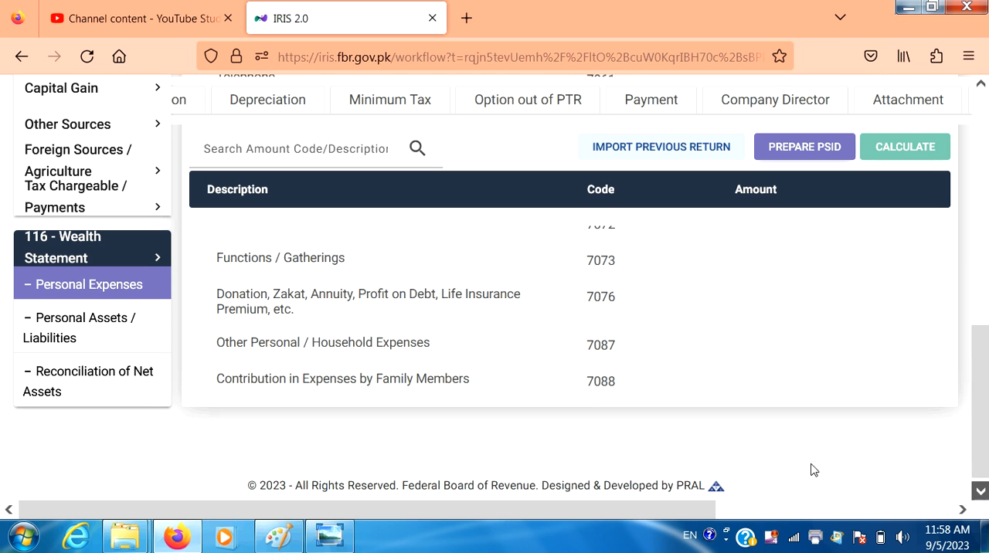
# In Reconciliation of Net Assets, set the inflow for income declared subject to Normal Tax to 400,000 and recalculate.
pyautogui.click(92, 379)
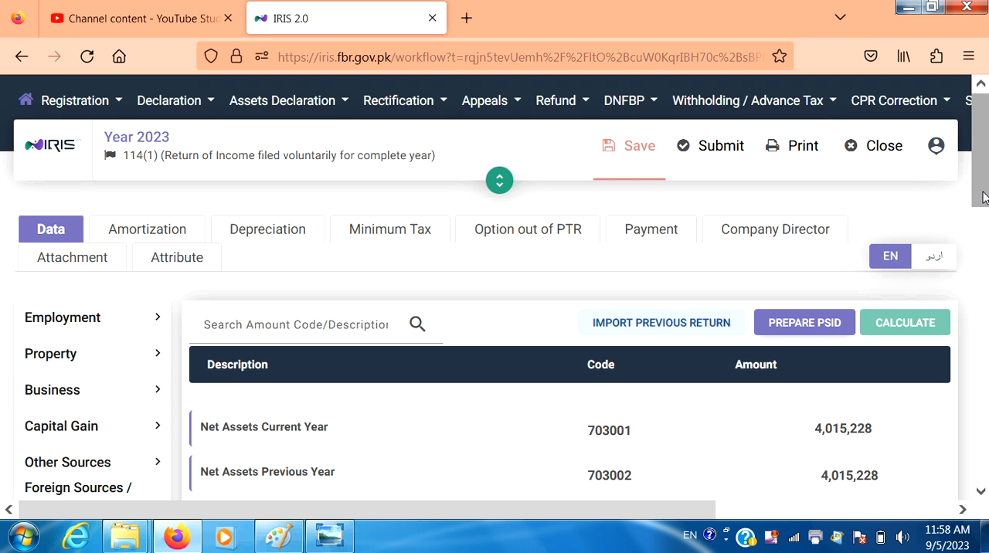
pyautogui.moveTo(983, 198); pyautogui.dragTo(986, 257)
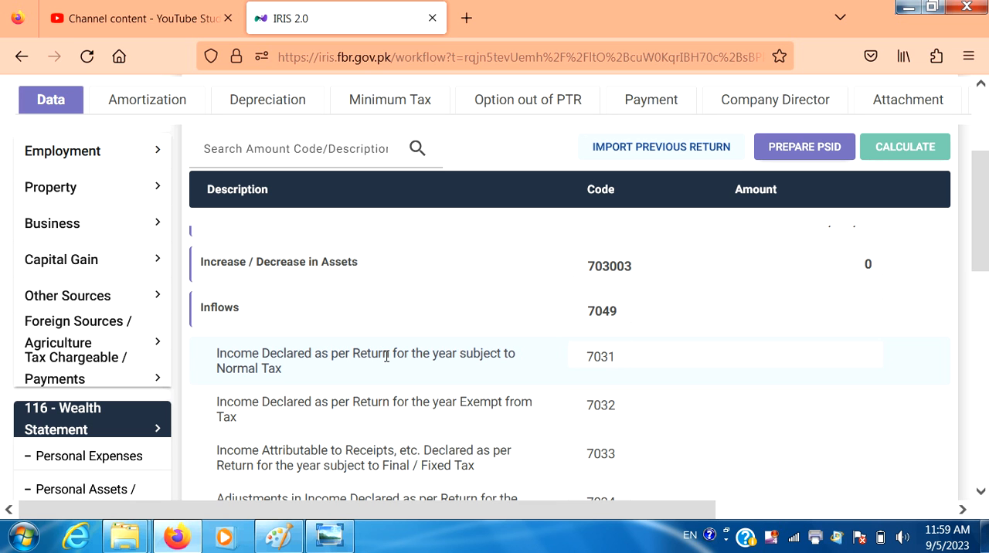
pyautogui.click(745, 352)
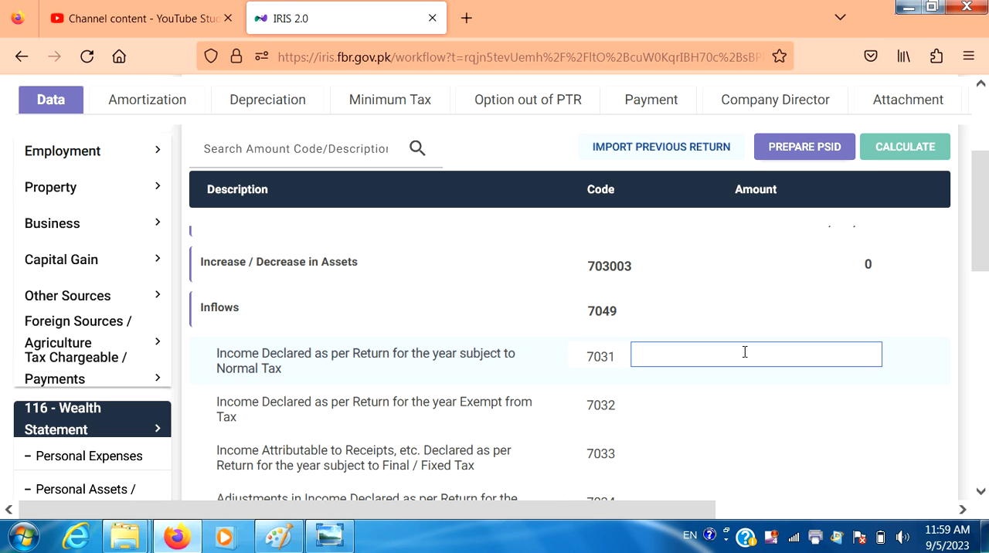
pyautogui.write('400')
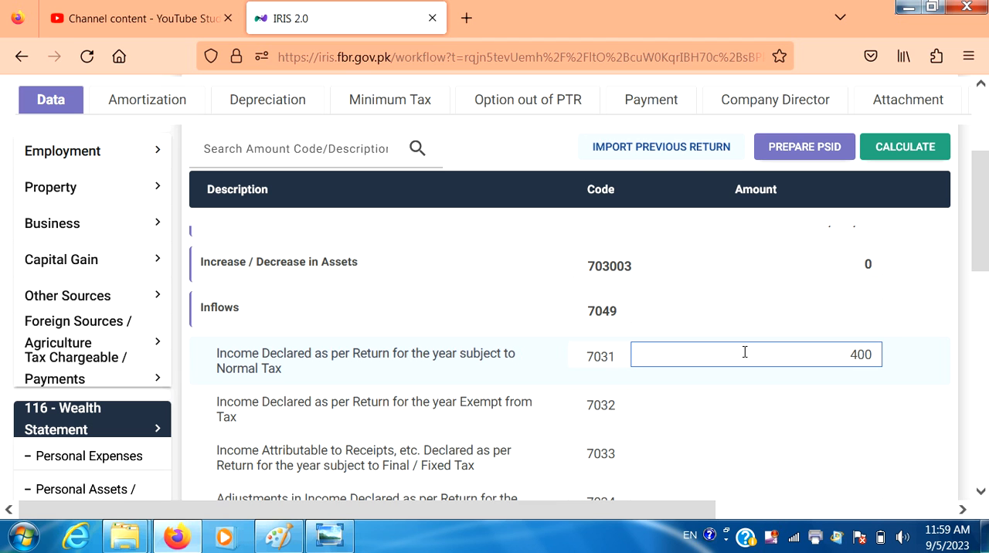
pyautogui.write(',000')
pyautogui.click(917, 153)
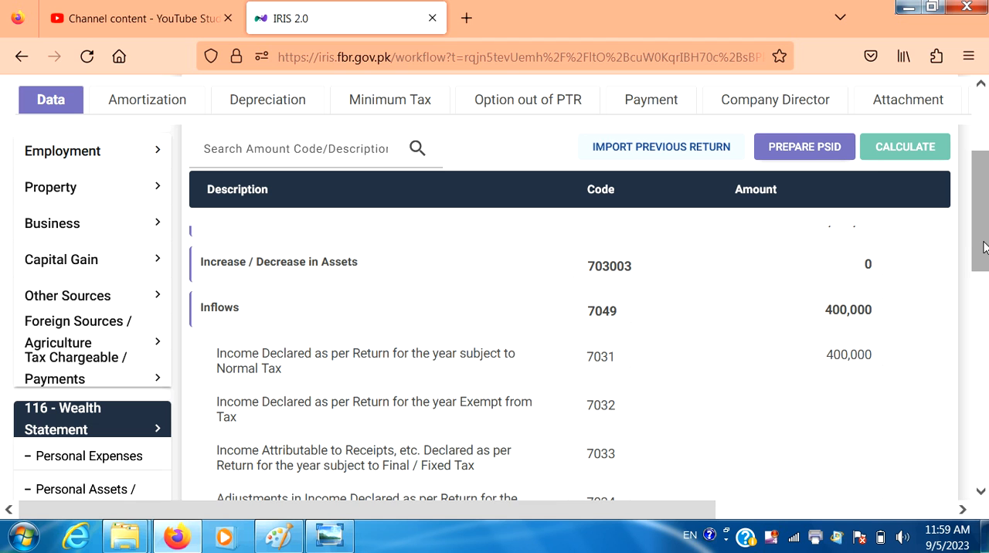
# Check the unreconciled amount and set Other Personal / Household Expenses to 340,000 in Personal Expenses, recalculating the return.
pyautogui.moveTo(983, 242); pyautogui.dragTo(983, 246)
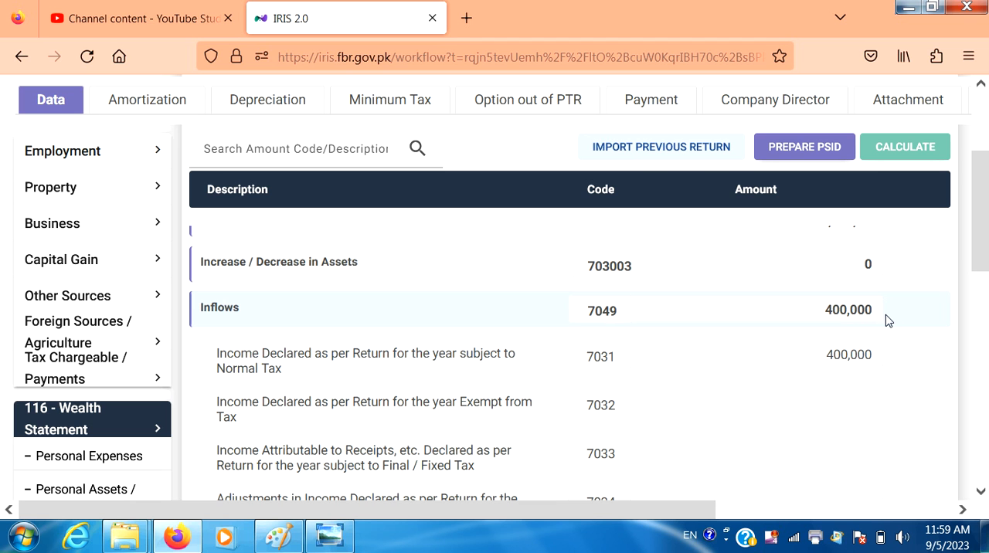
pyautogui.moveTo(982, 224); pyautogui.dragTo(986, 393)
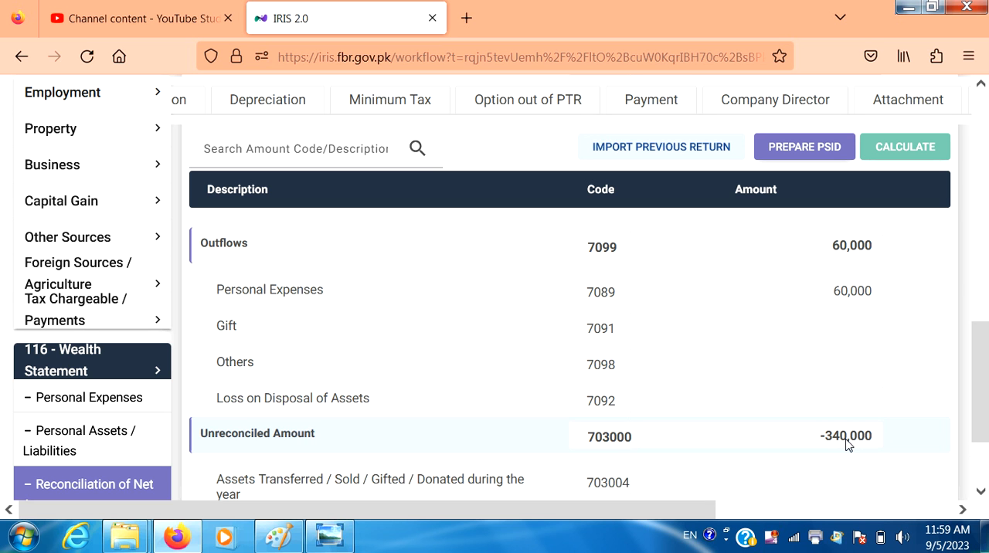
pyautogui.click(129, 403)
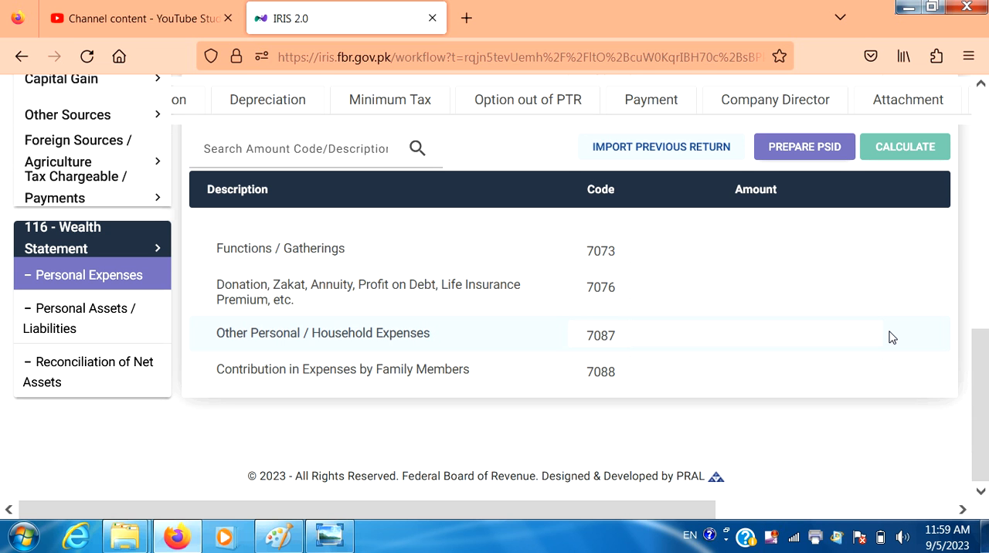
pyautogui.click(731, 336)
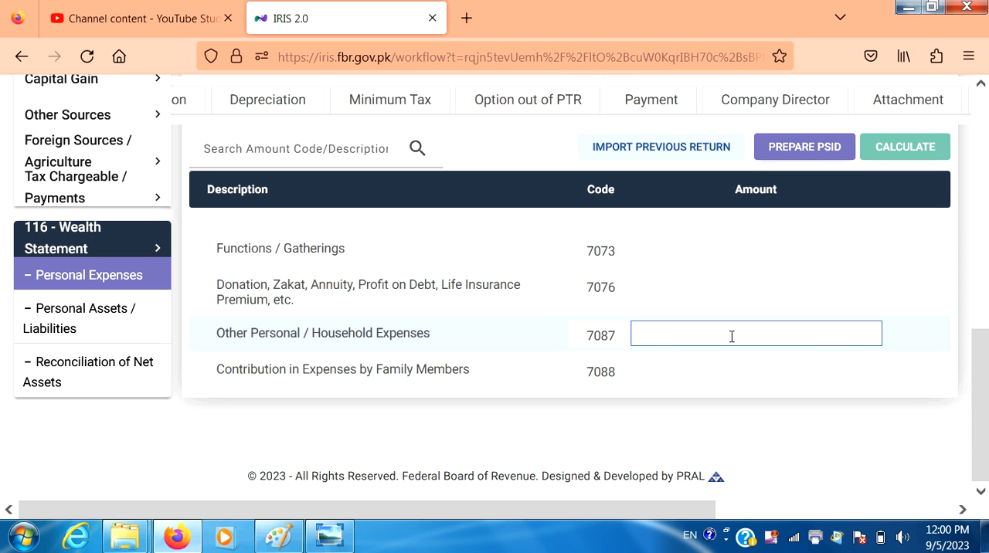
pyautogui.write('34')
pyautogui.write('0')
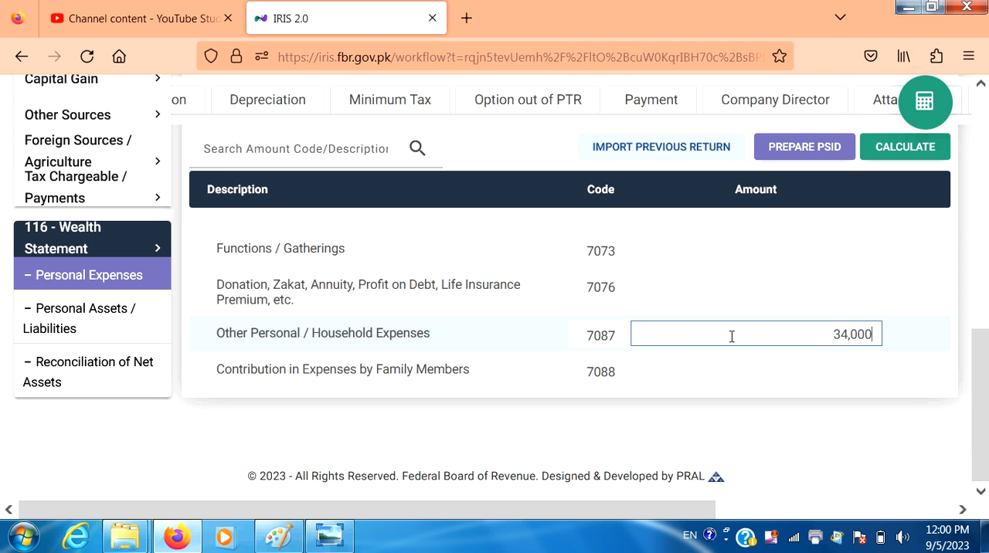
pyautogui.write(',000')
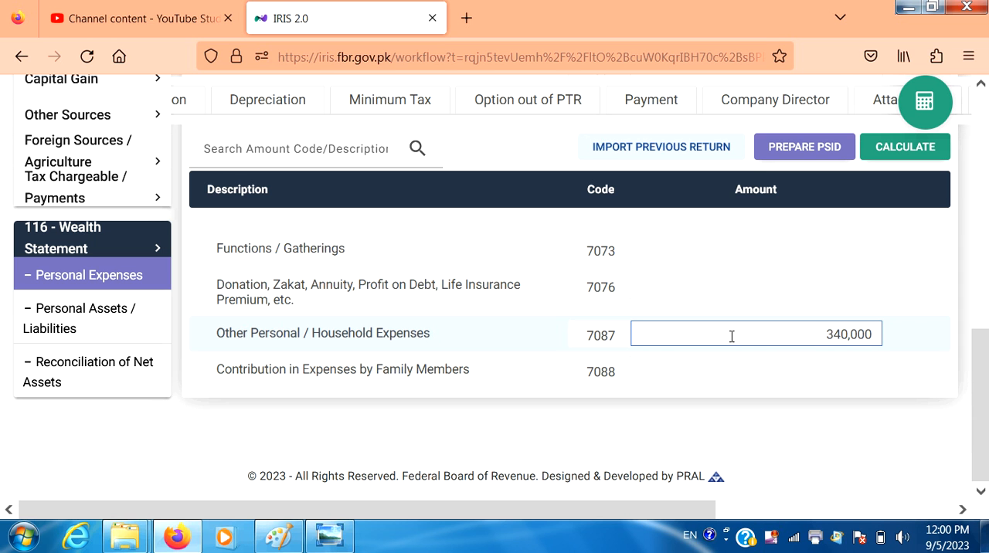
pyautogui.click(932, 148)
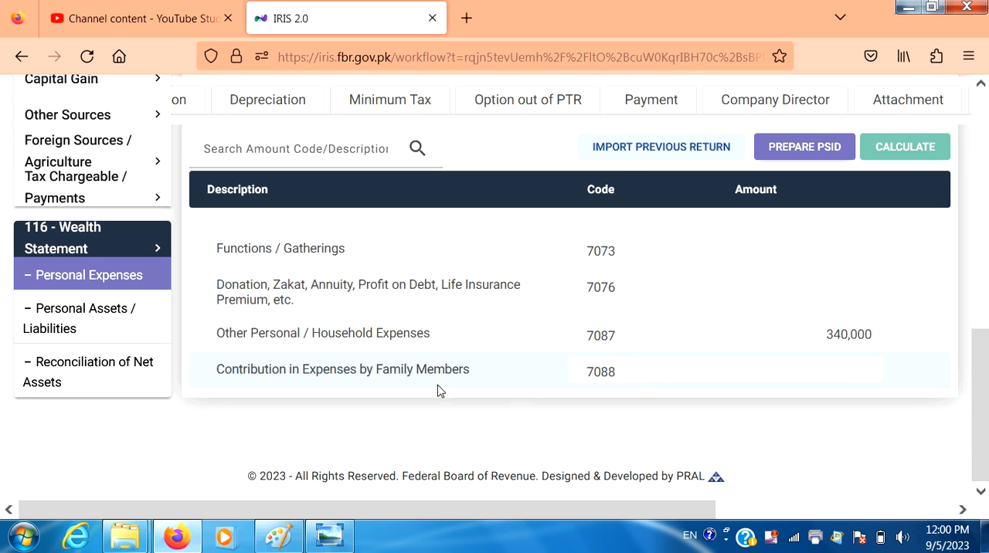
# Examine the outflows and unreconciled amount in Reconciliation of Net Assets, and the amounts in Personal Expenses.
pyautogui.click(148, 370)
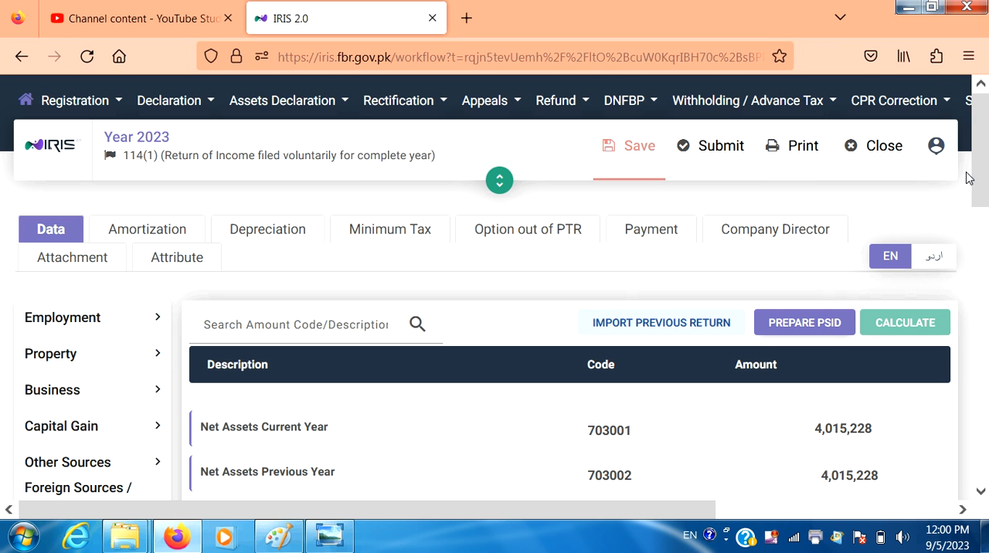
pyautogui.moveTo(985, 175); pyautogui.dragTo(982, 405)
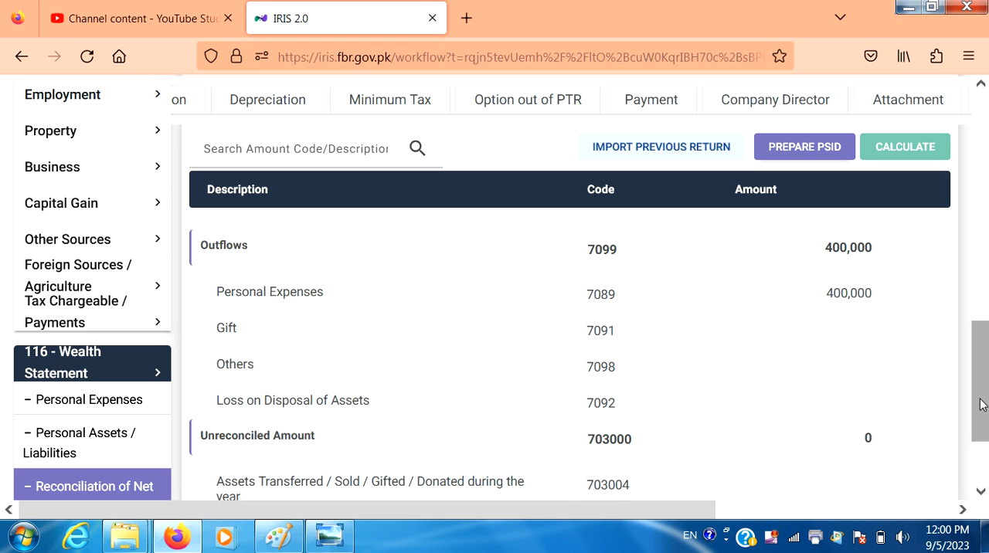
pyautogui.click(81, 410)
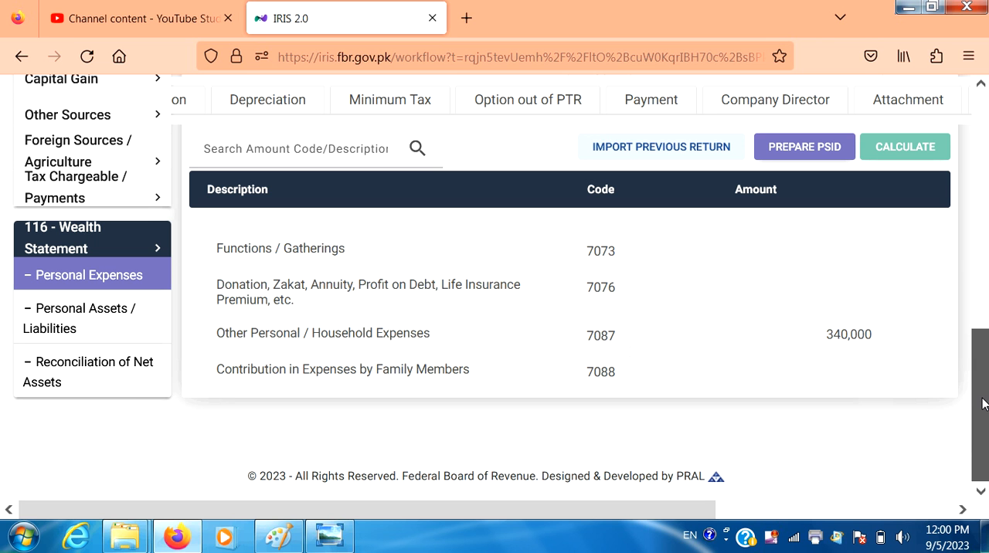
pyautogui.moveTo(983, 403); pyautogui.dragTo(975, 205)
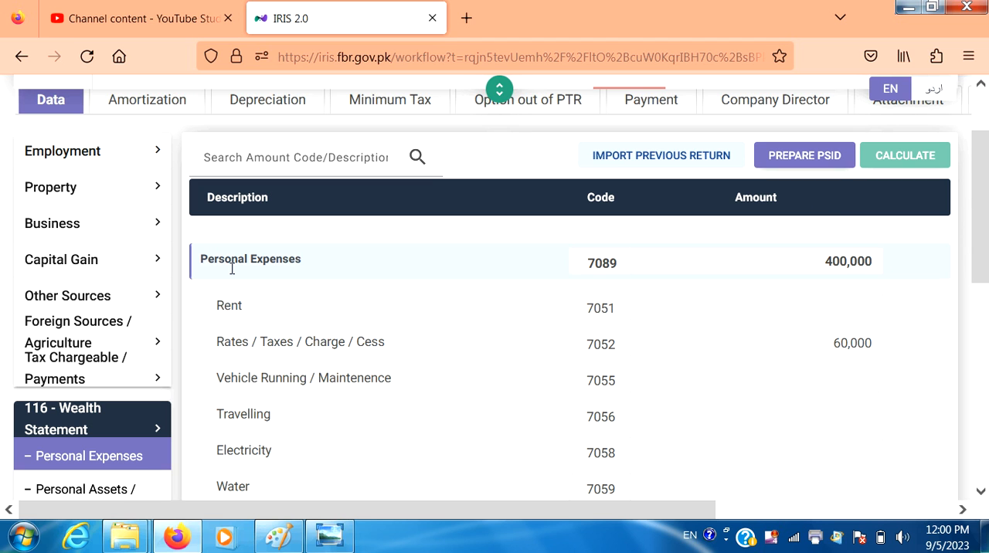
# Open Receipts / Deductions under Other Sources and examine the receipt rows around Profit on Debt.
pyautogui.click(109, 296)
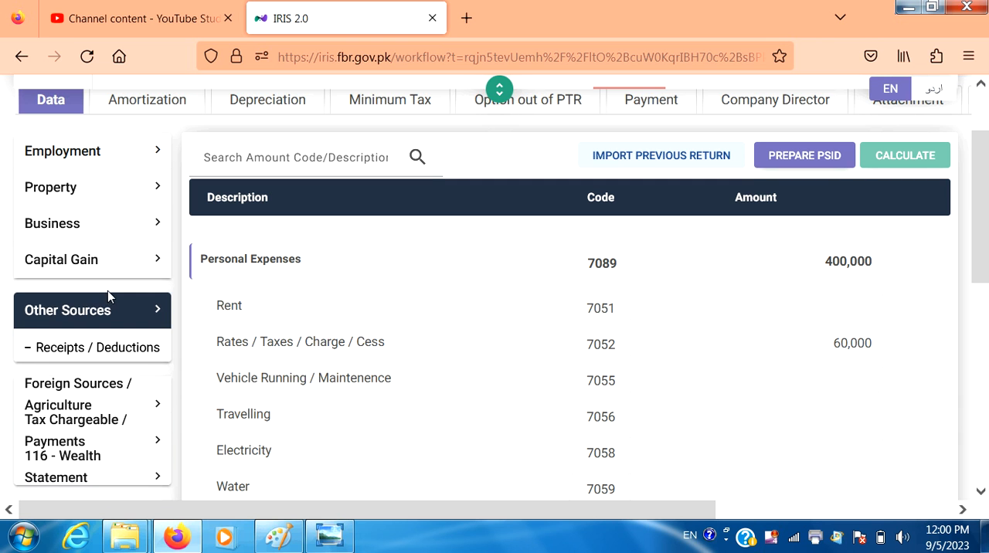
pyautogui.click(109, 350)
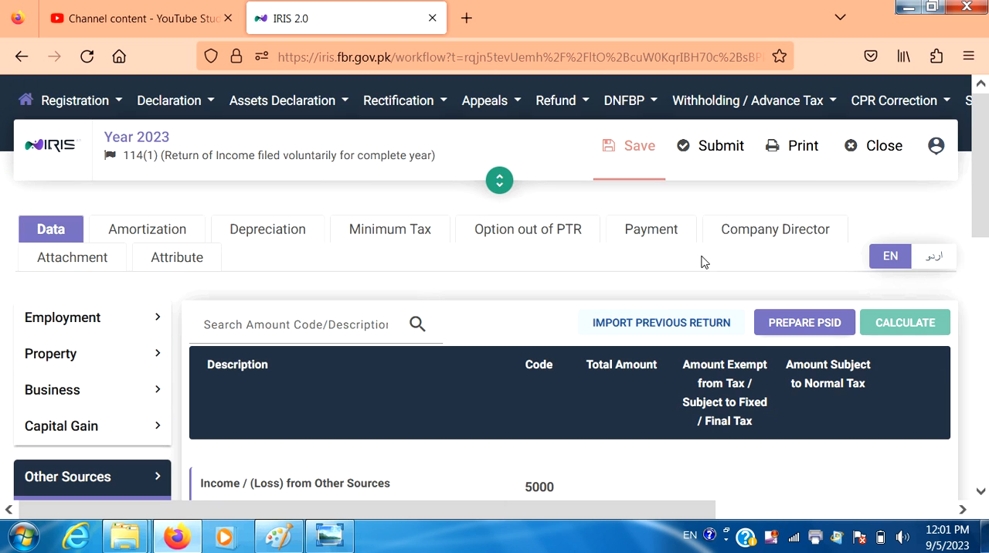
pyautogui.click(980, 493)
pyautogui.click(980, 493)
pyautogui.click(980, 494)
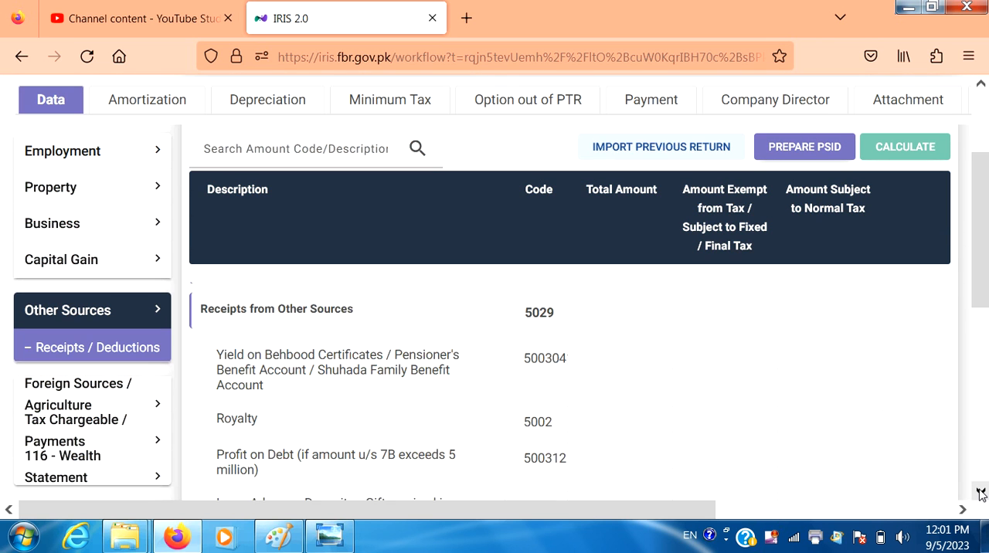
pyautogui.click(980, 493)
pyautogui.click(980, 493)
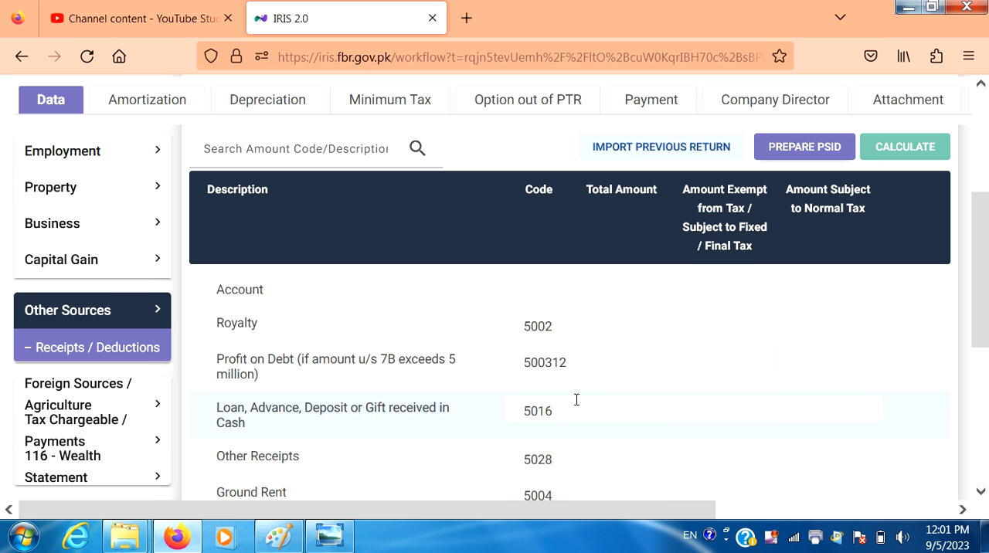